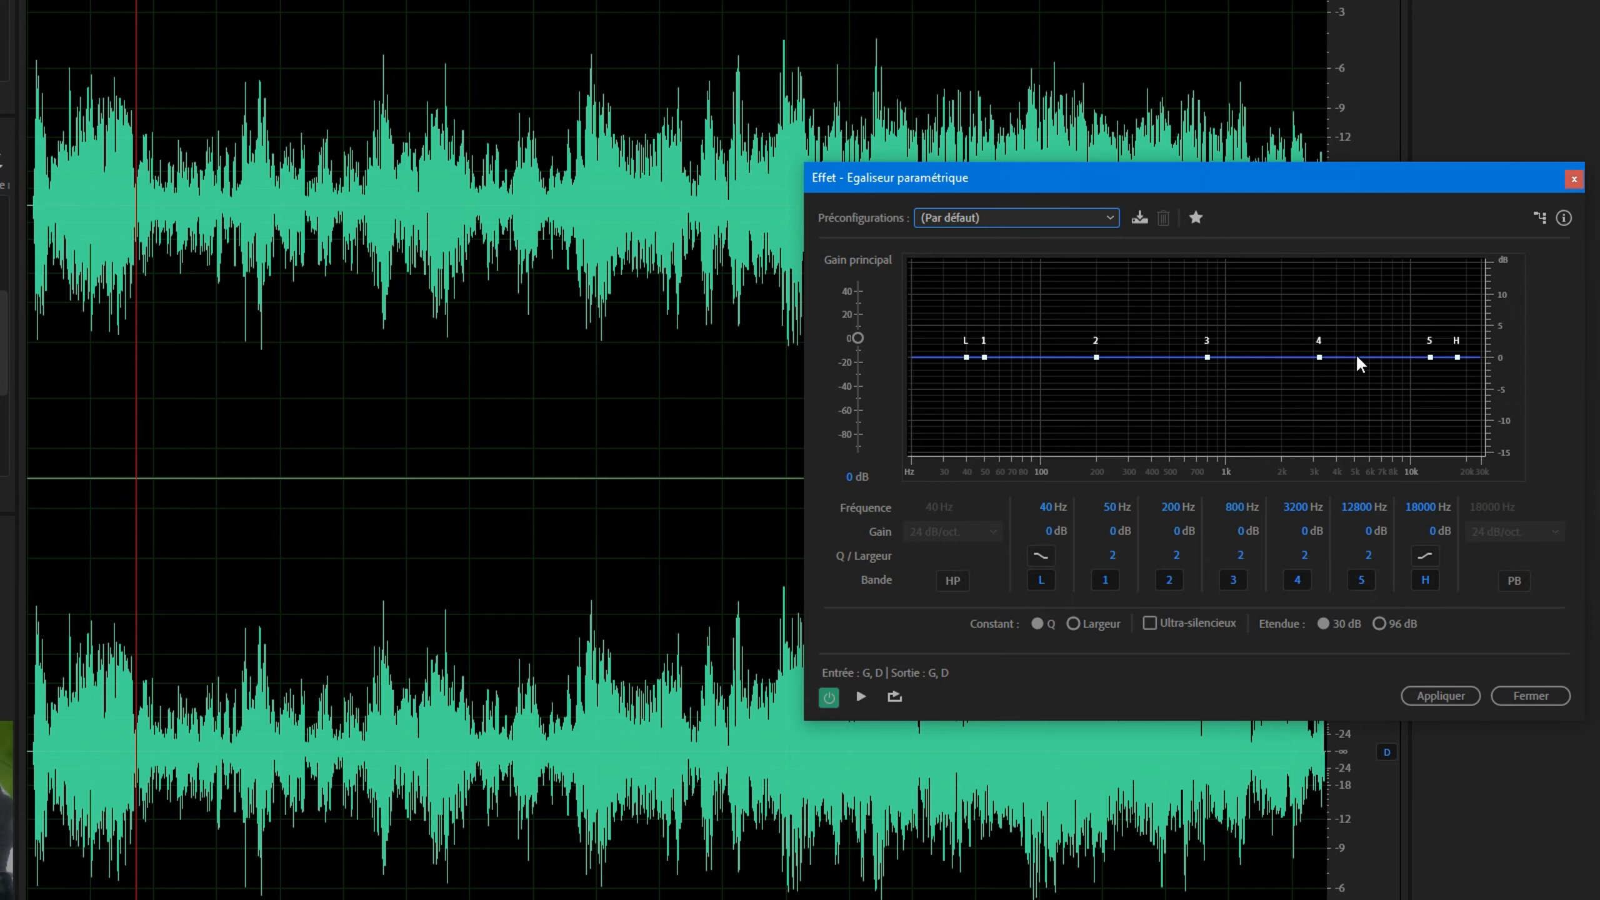
Step: Move the parametric equalizer dialog clear of the waveform and play the clip from 4 seconds with the default flat curve
{"action": "left_click_drag", "start_coordinate": [1009, 179], "coordinate": [1432, 85]}
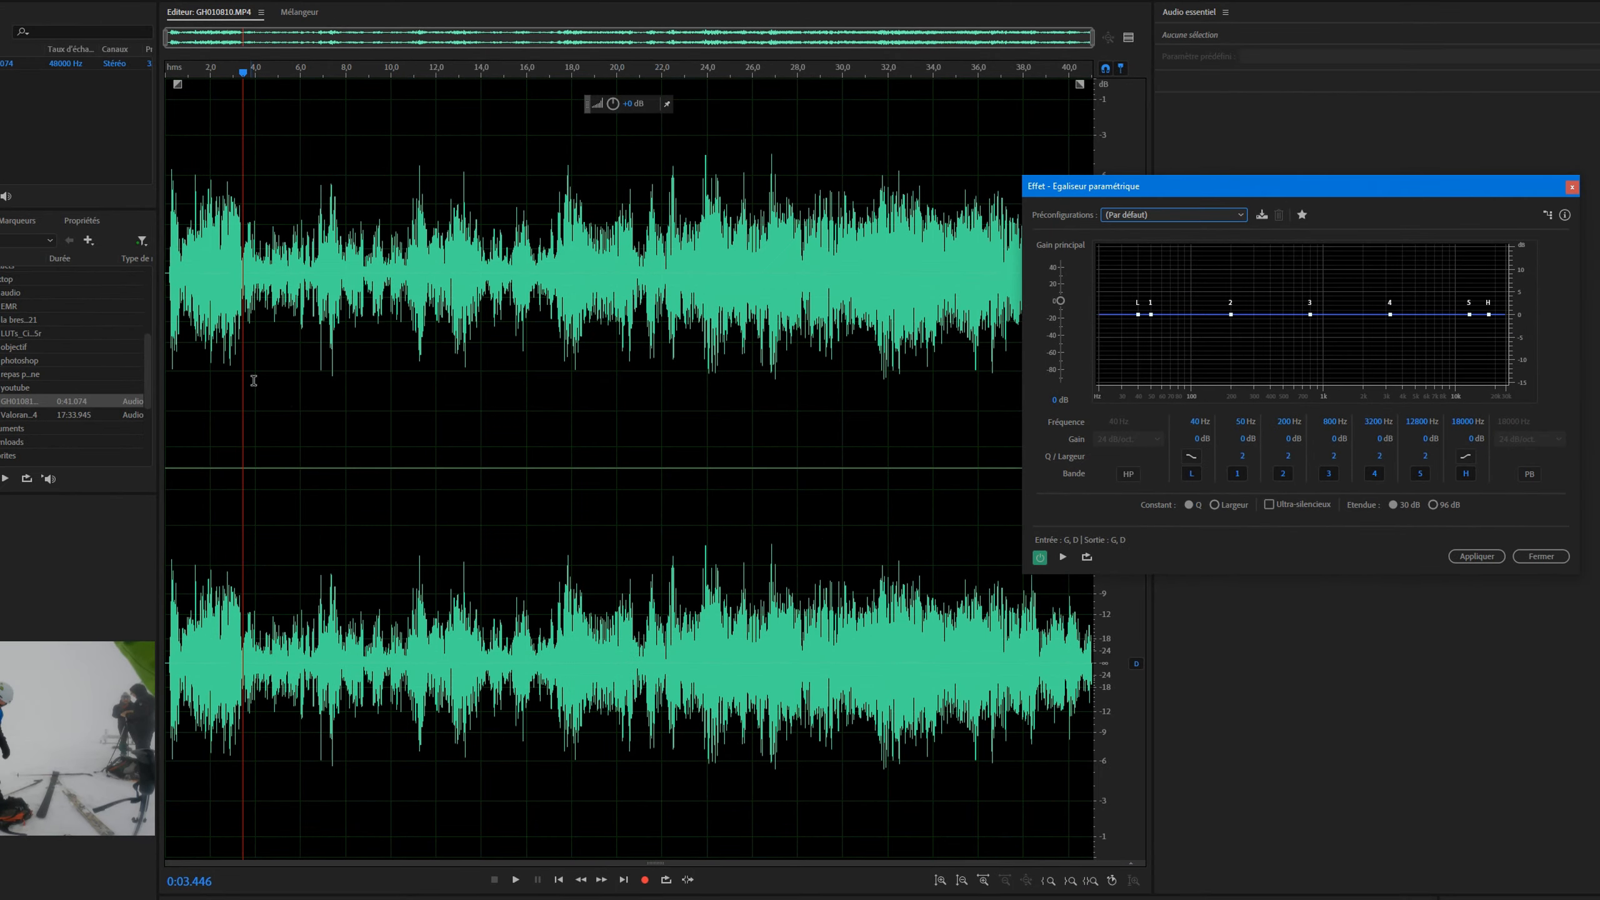
{"action": "left_click", "coordinate": [254, 380]}
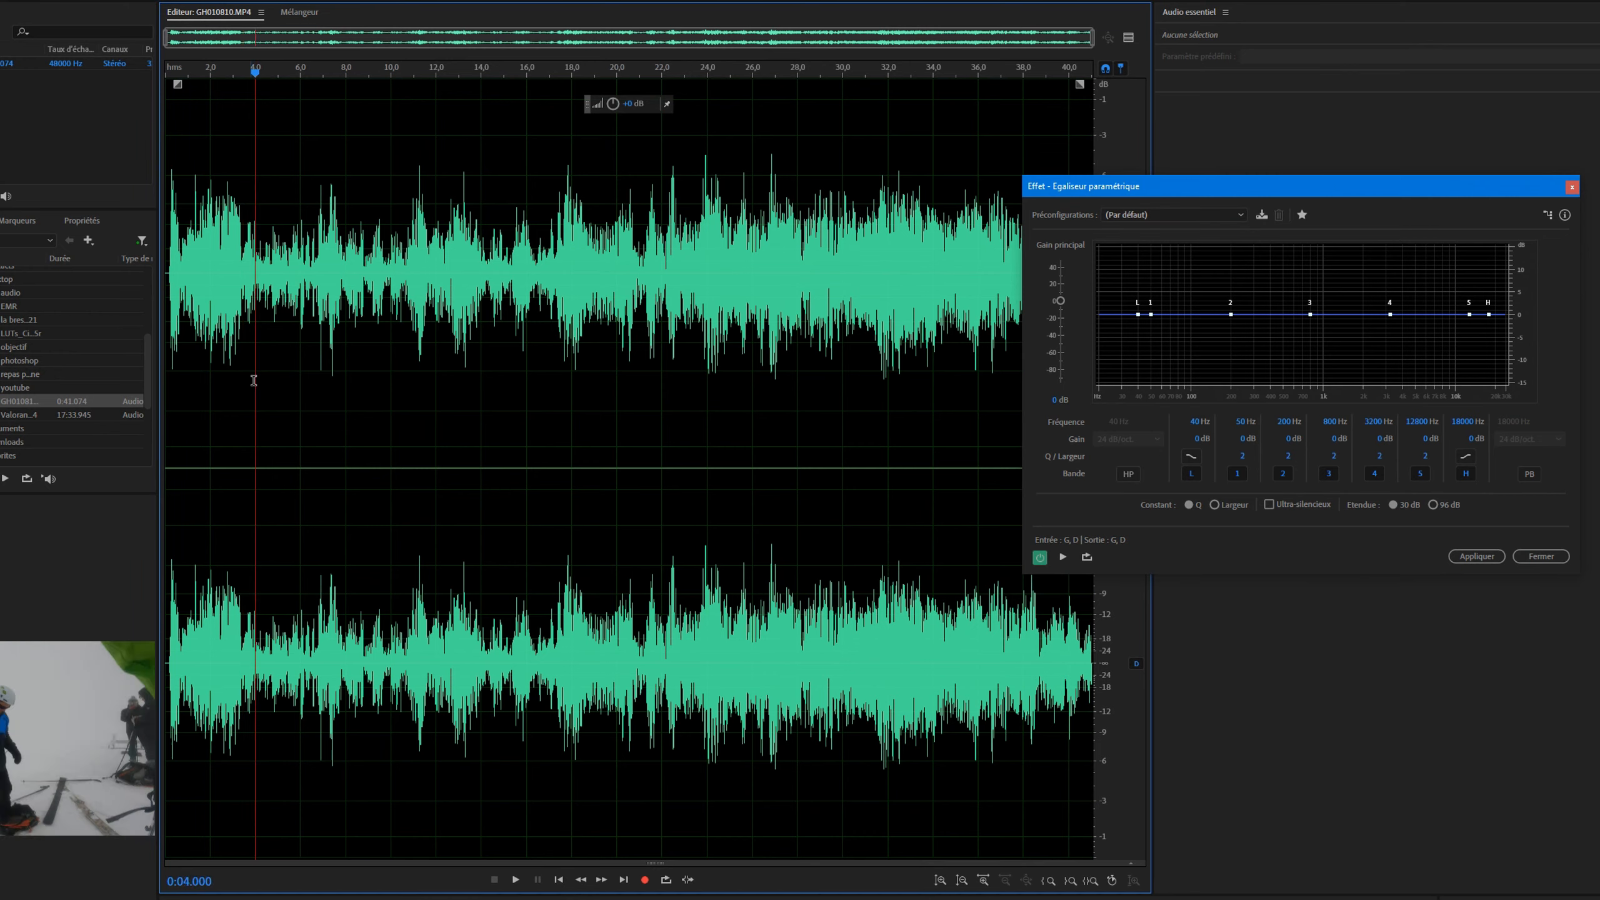
{"action": "key", "text": "space"}
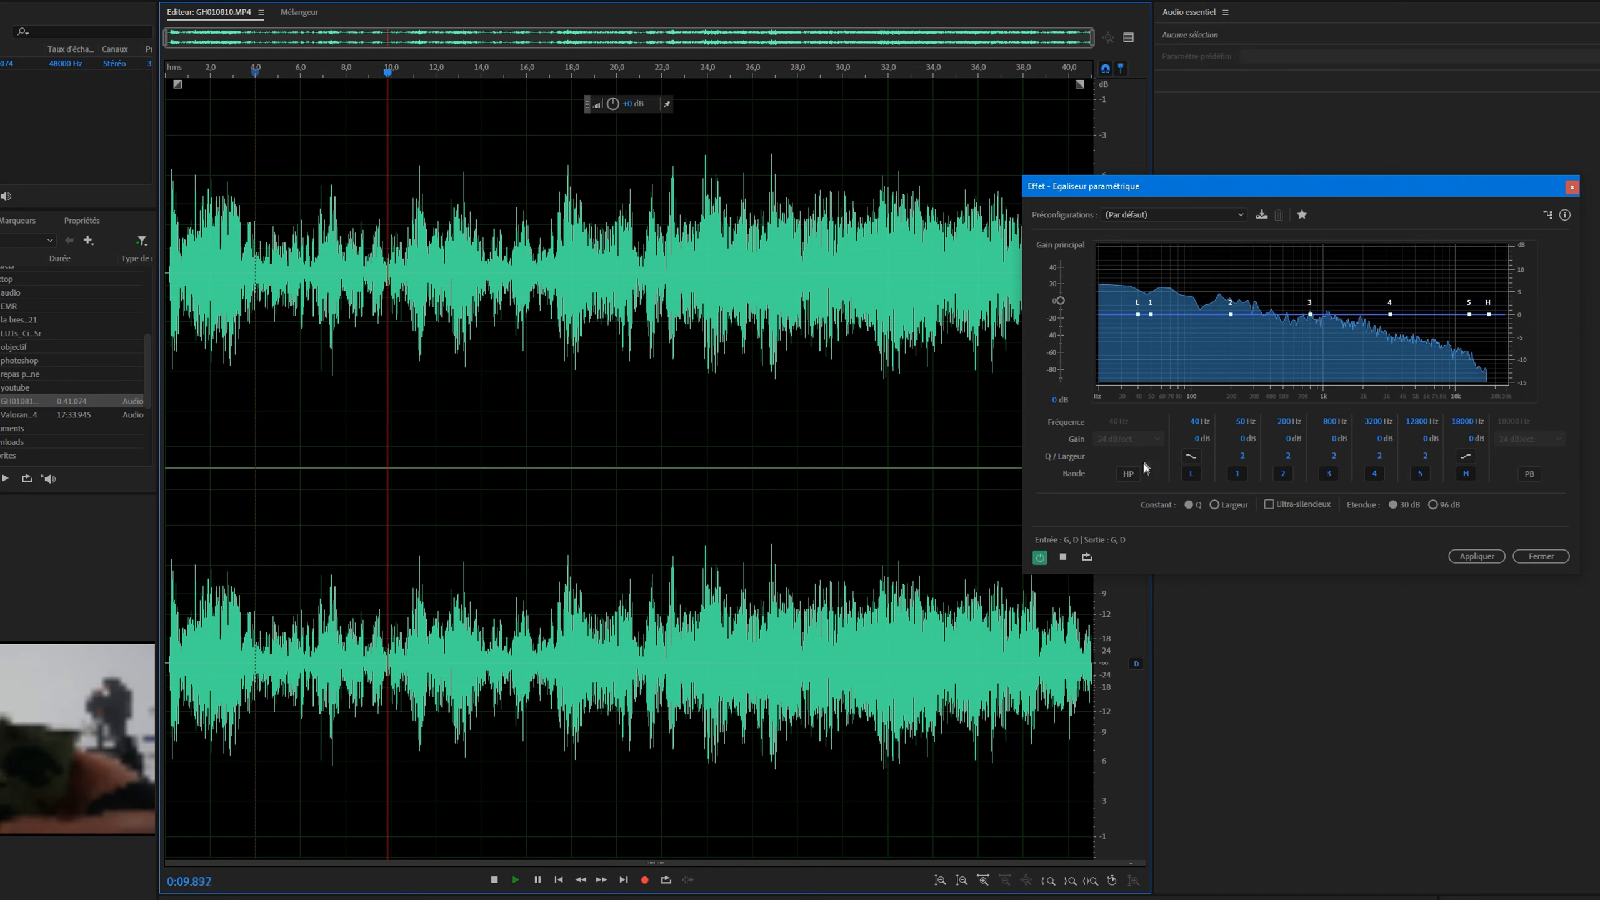
{"action": "key", "text": "space"}
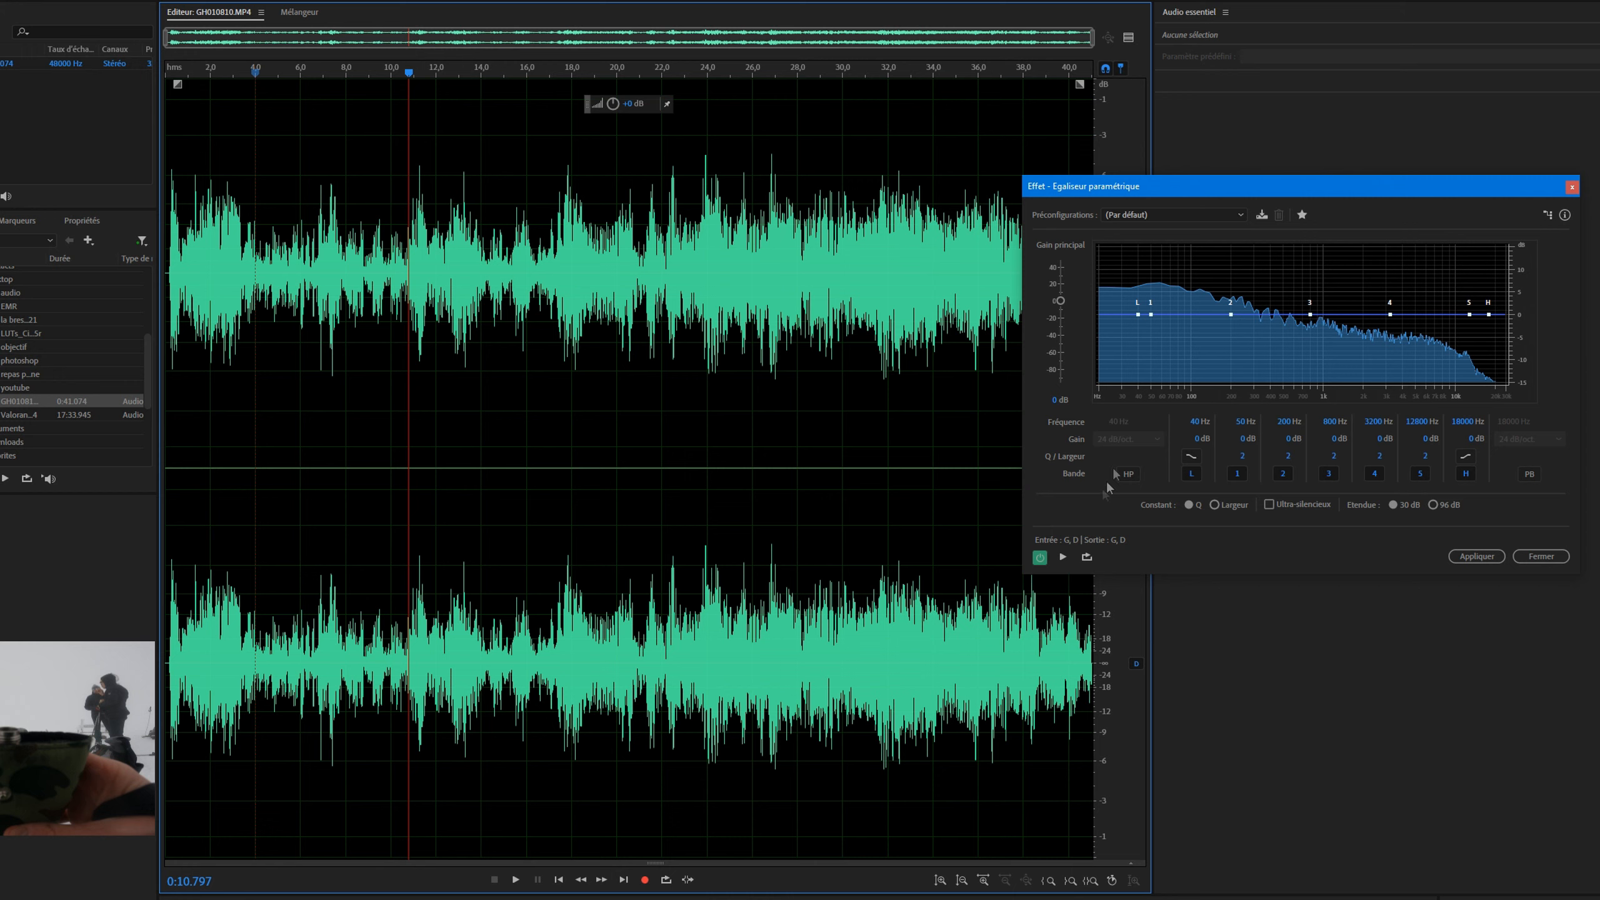
Step: Enable the high-pass (HP) band and raise its cutoff to about 568 Hz while the clip plays
{"action": "left_click", "coordinate": [1128, 474]}
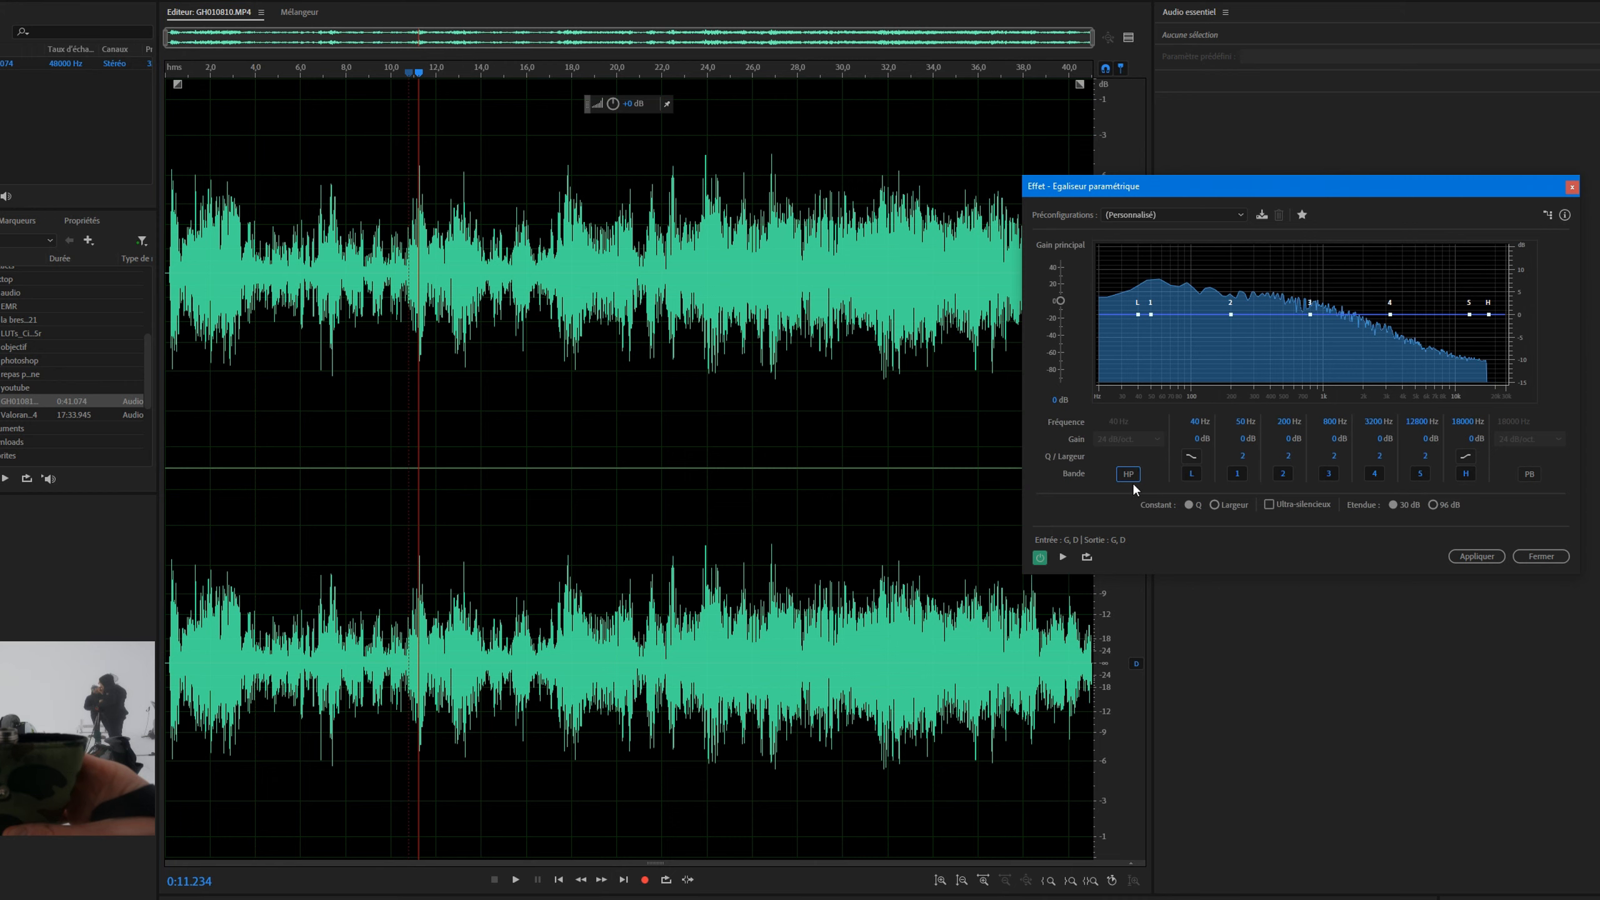
{"action": "left_click", "coordinate": [1132, 474]}
{"action": "key", "text": "space"}
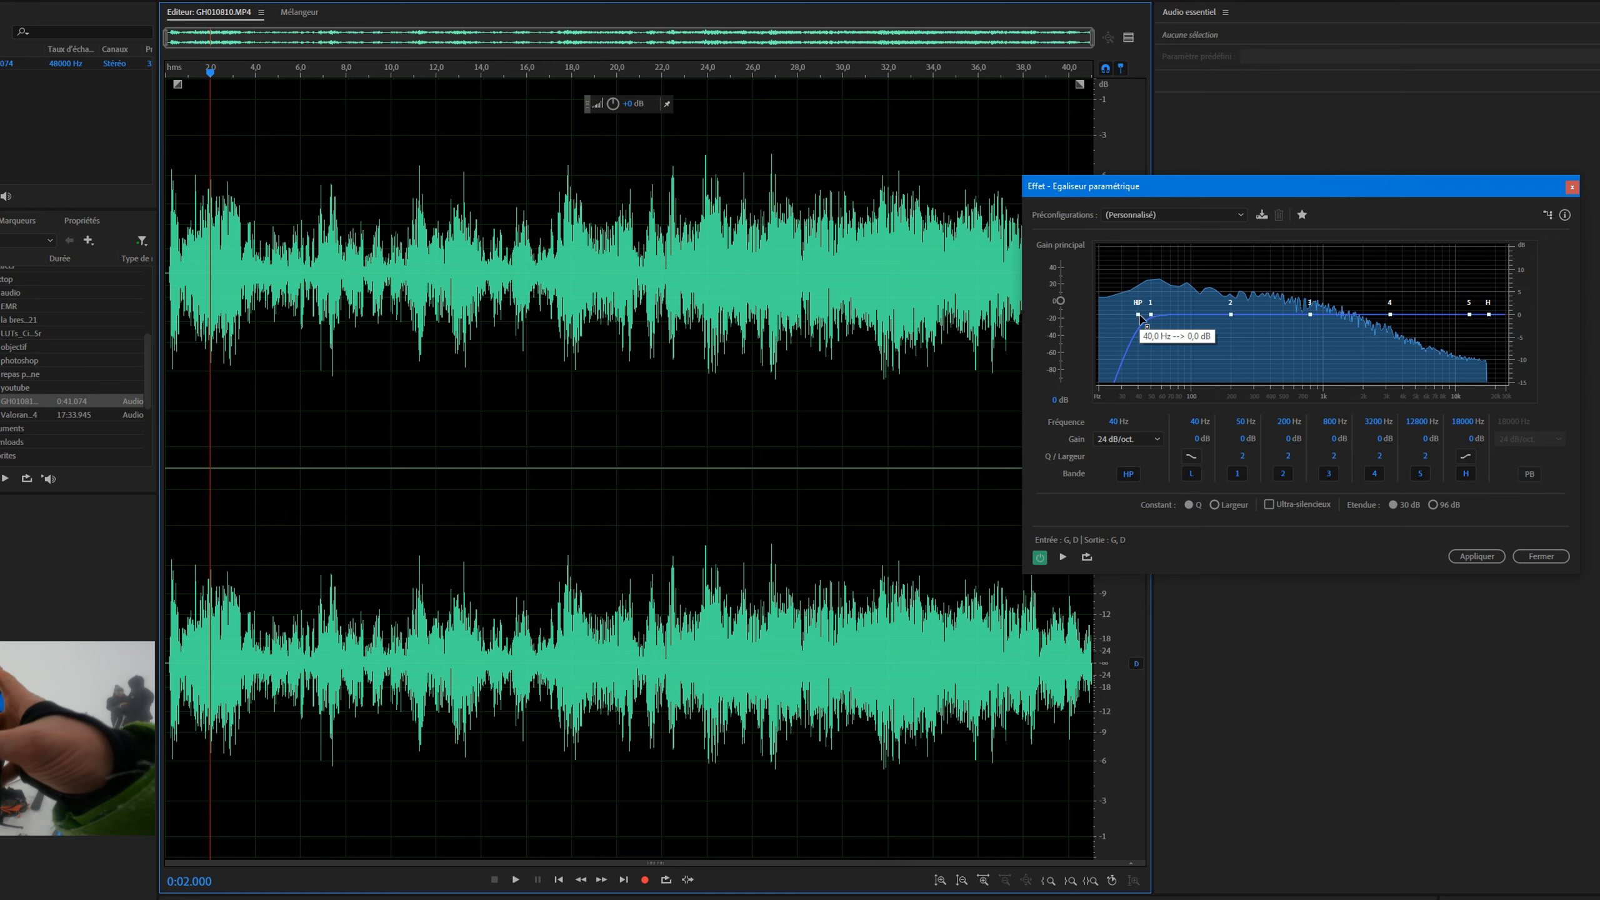
{"action": "key", "text": "space"}
{"action": "left_click_drag", "start_coordinate": [1142, 318], "coordinate": [1295, 320]}
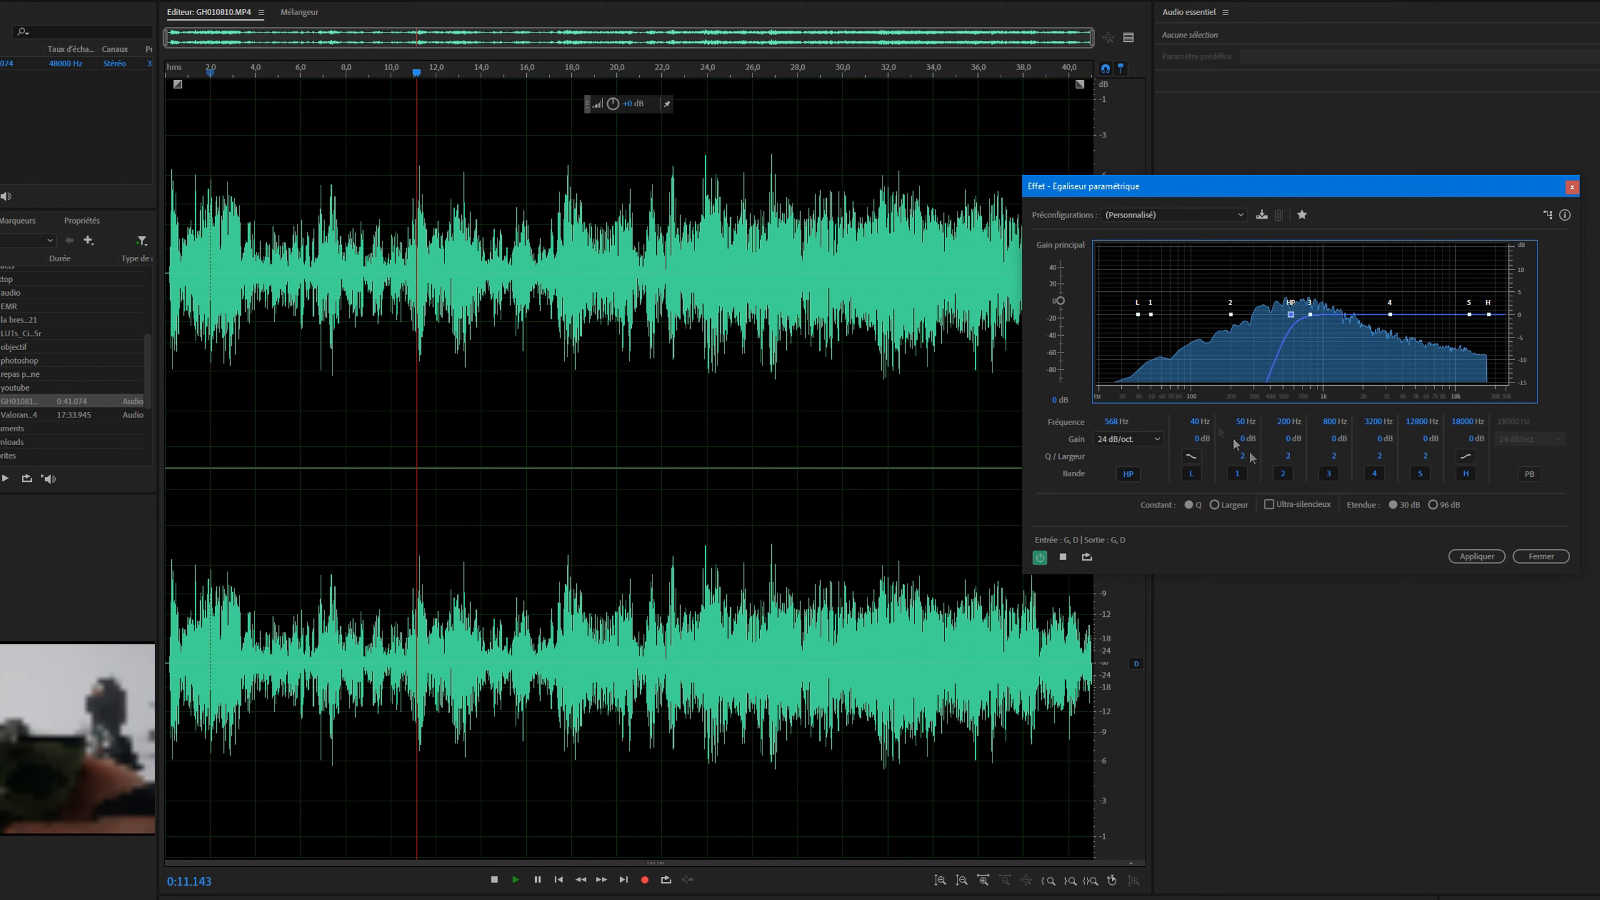
Step: Replay the clip from around the 3-second mark to hear the high-pass filtering
{"action": "left_click", "coordinate": [237, 267]}
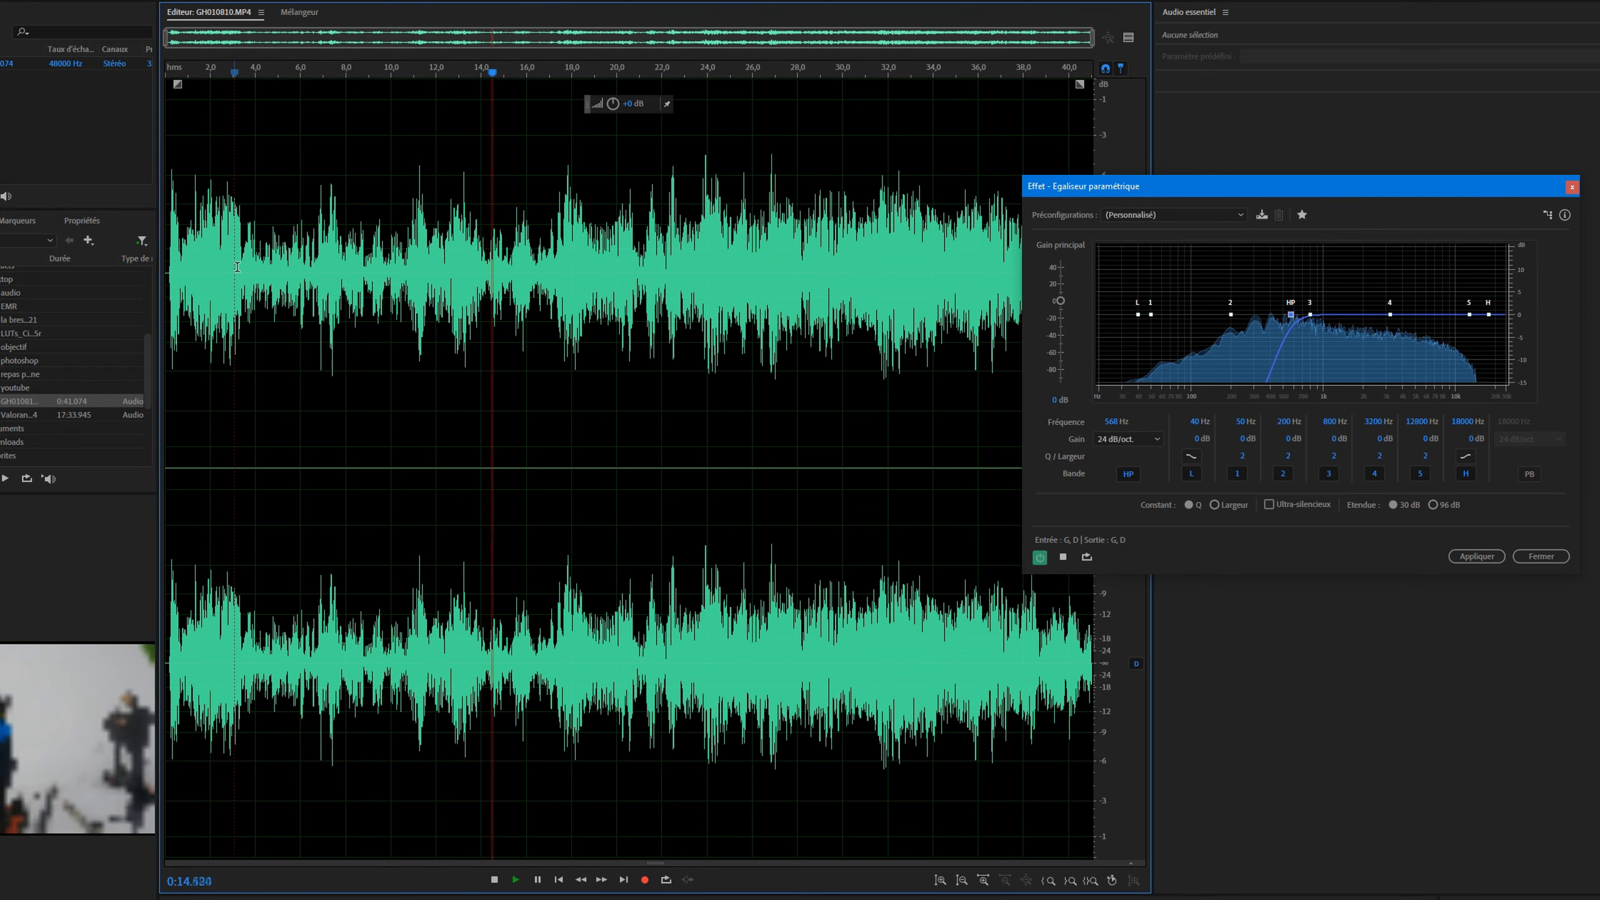
{"action": "key", "text": "space"}
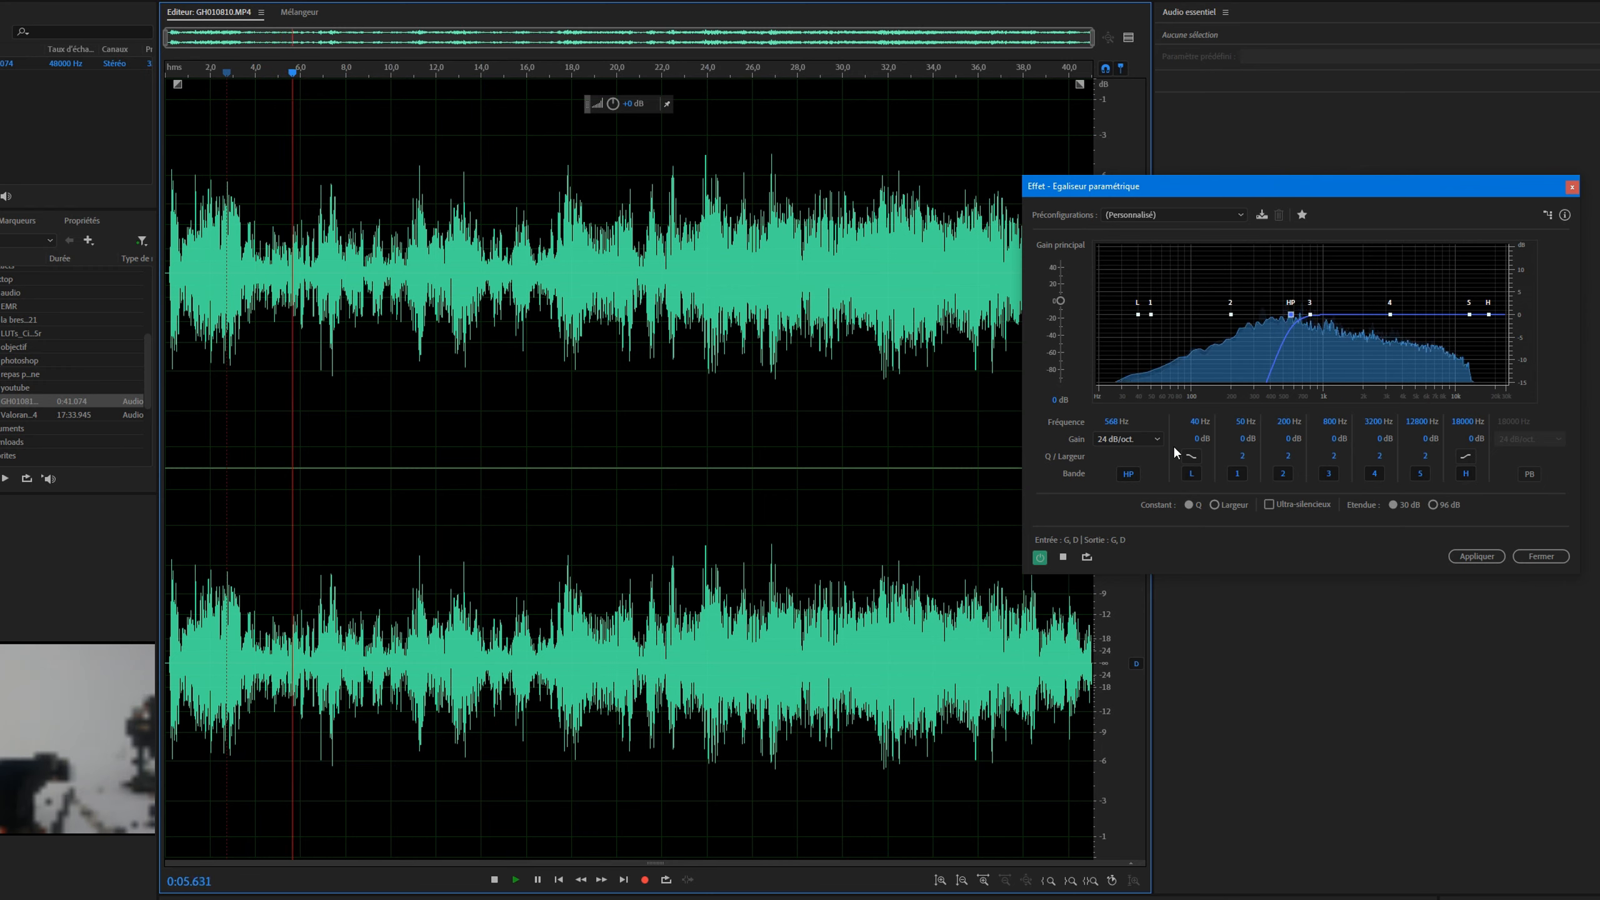
{"action": "key", "text": "space"}
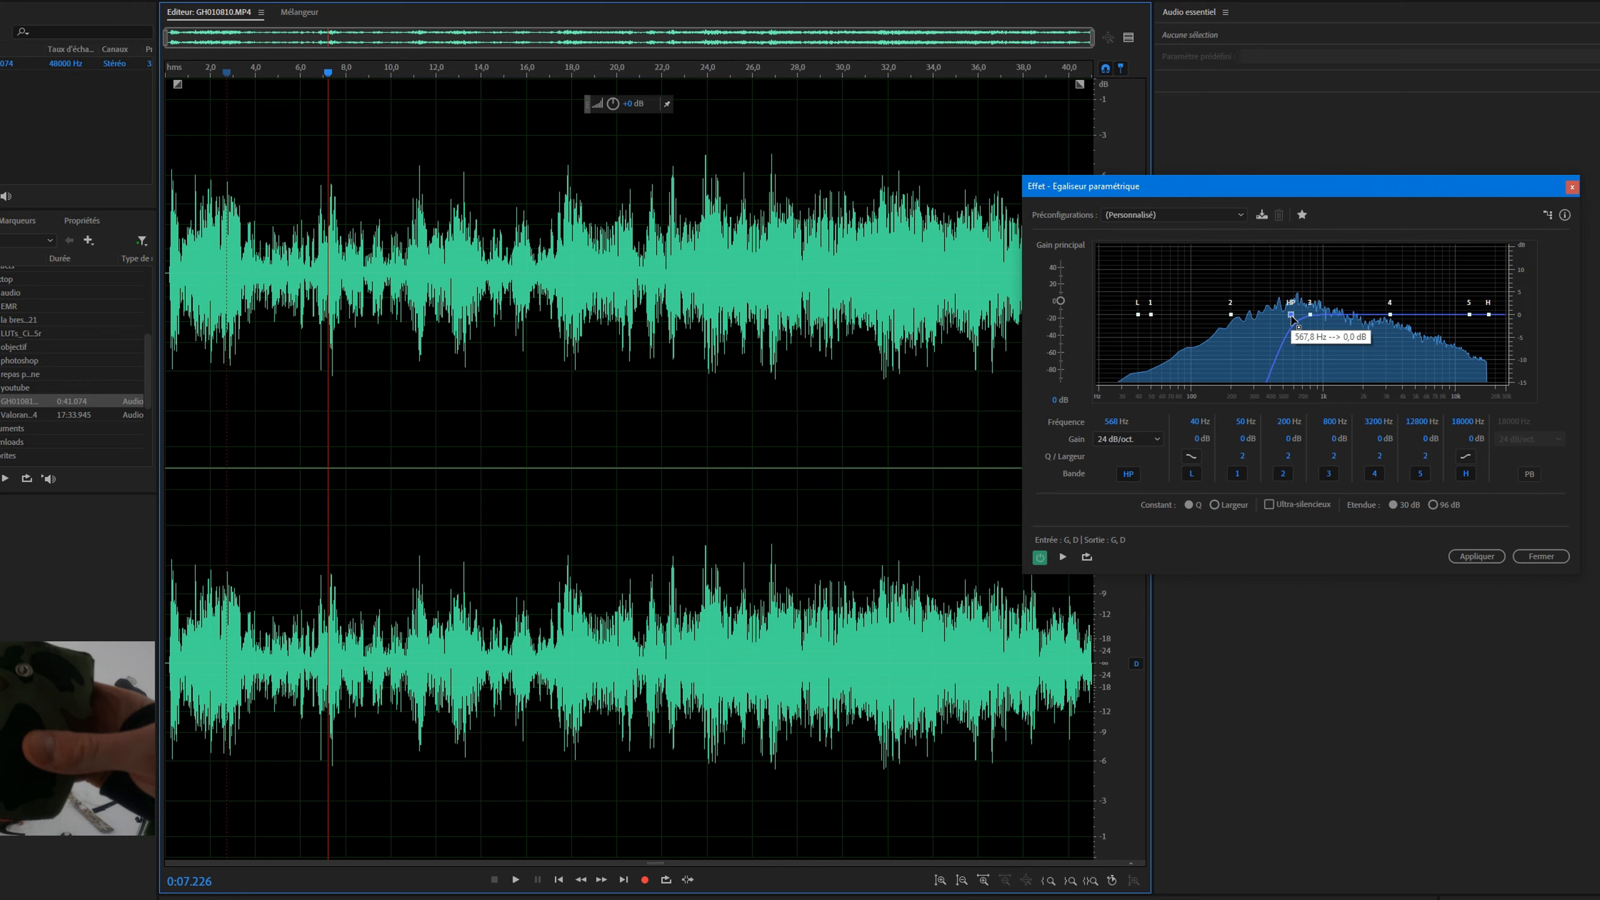
Step: Raise the high-pass cutoff to about 659 Hz and listen to the result
{"action": "mouse_move", "coordinate": [1293, 320]}
{"action": "left_mouse_down"}
{"action": "mouse_move", "coordinate": [1222, 315]}
{"action": "mouse_move", "coordinate": [1299, 315]}
{"action": "left_mouse_up"}
{"action": "key", "text": "space"}
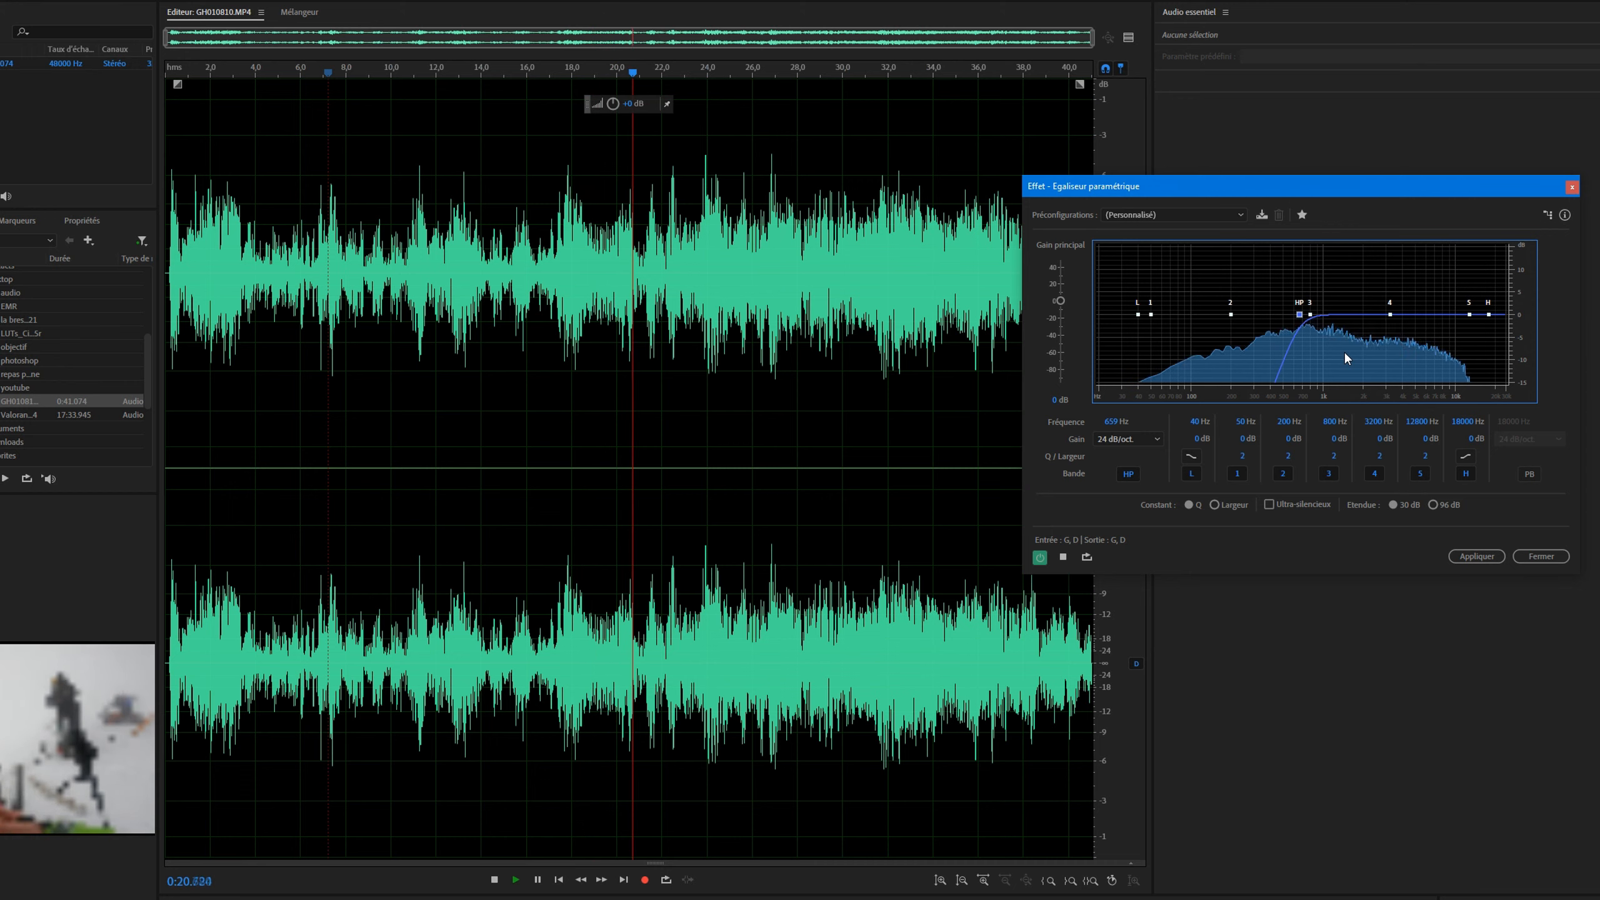
{"action": "key", "text": "space"}
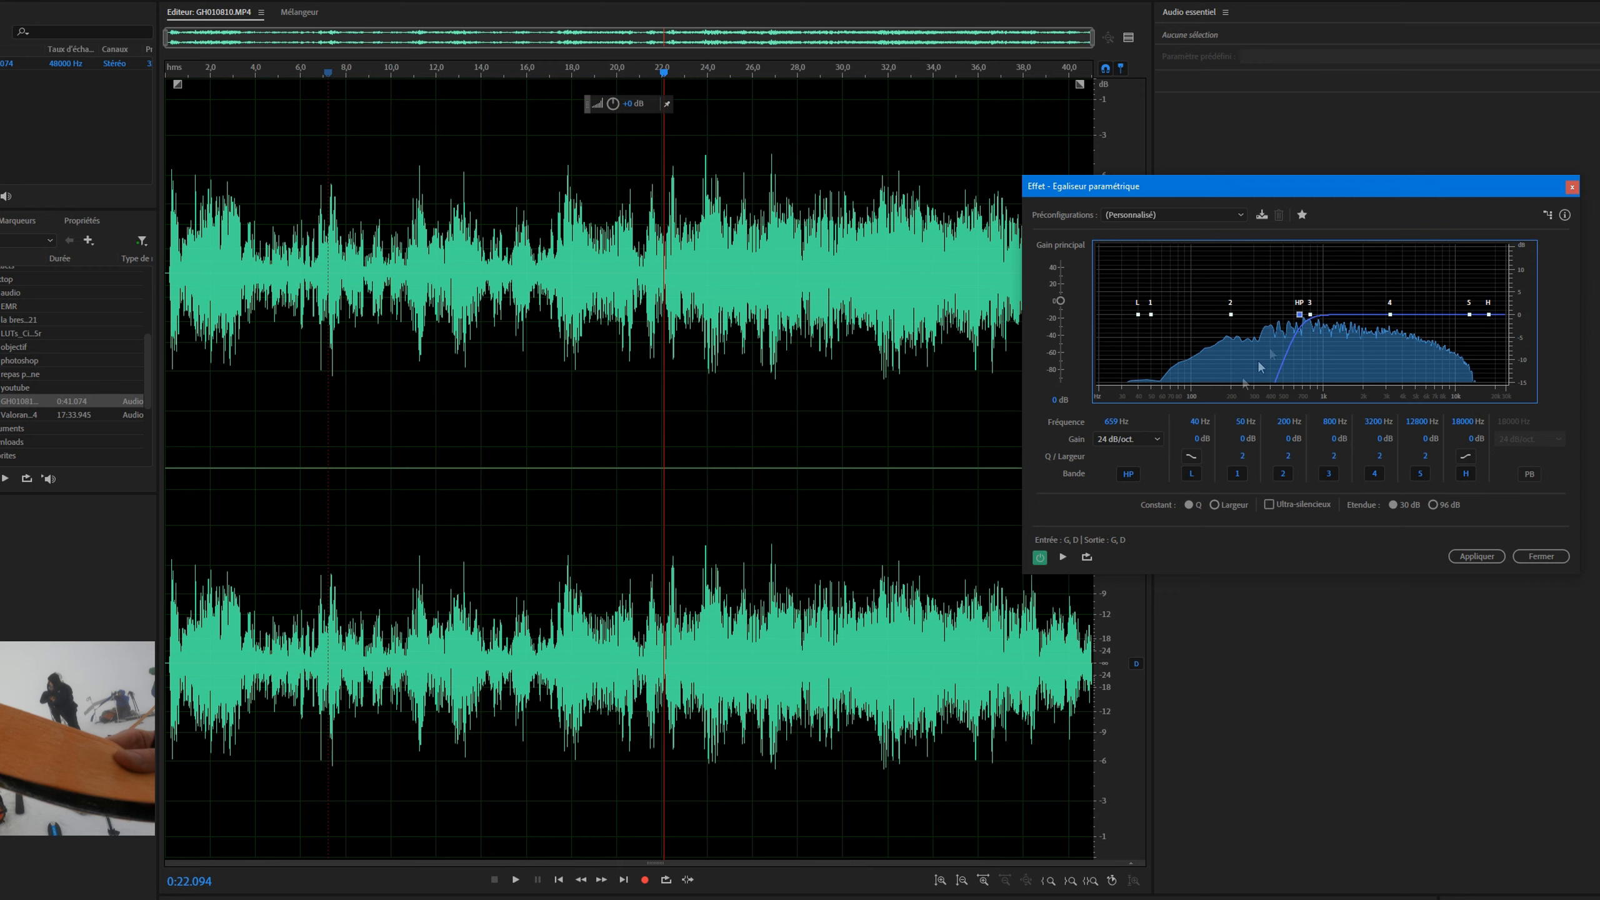
Step: Lower the high-pass cutoff to about 132 Hz and further to about 89 Hz during playback
{"action": "left_click_drag", "start_coordinate": [1301, 318], "coordinate": [1209, 320]}
{"action": "key", "text": "space"}
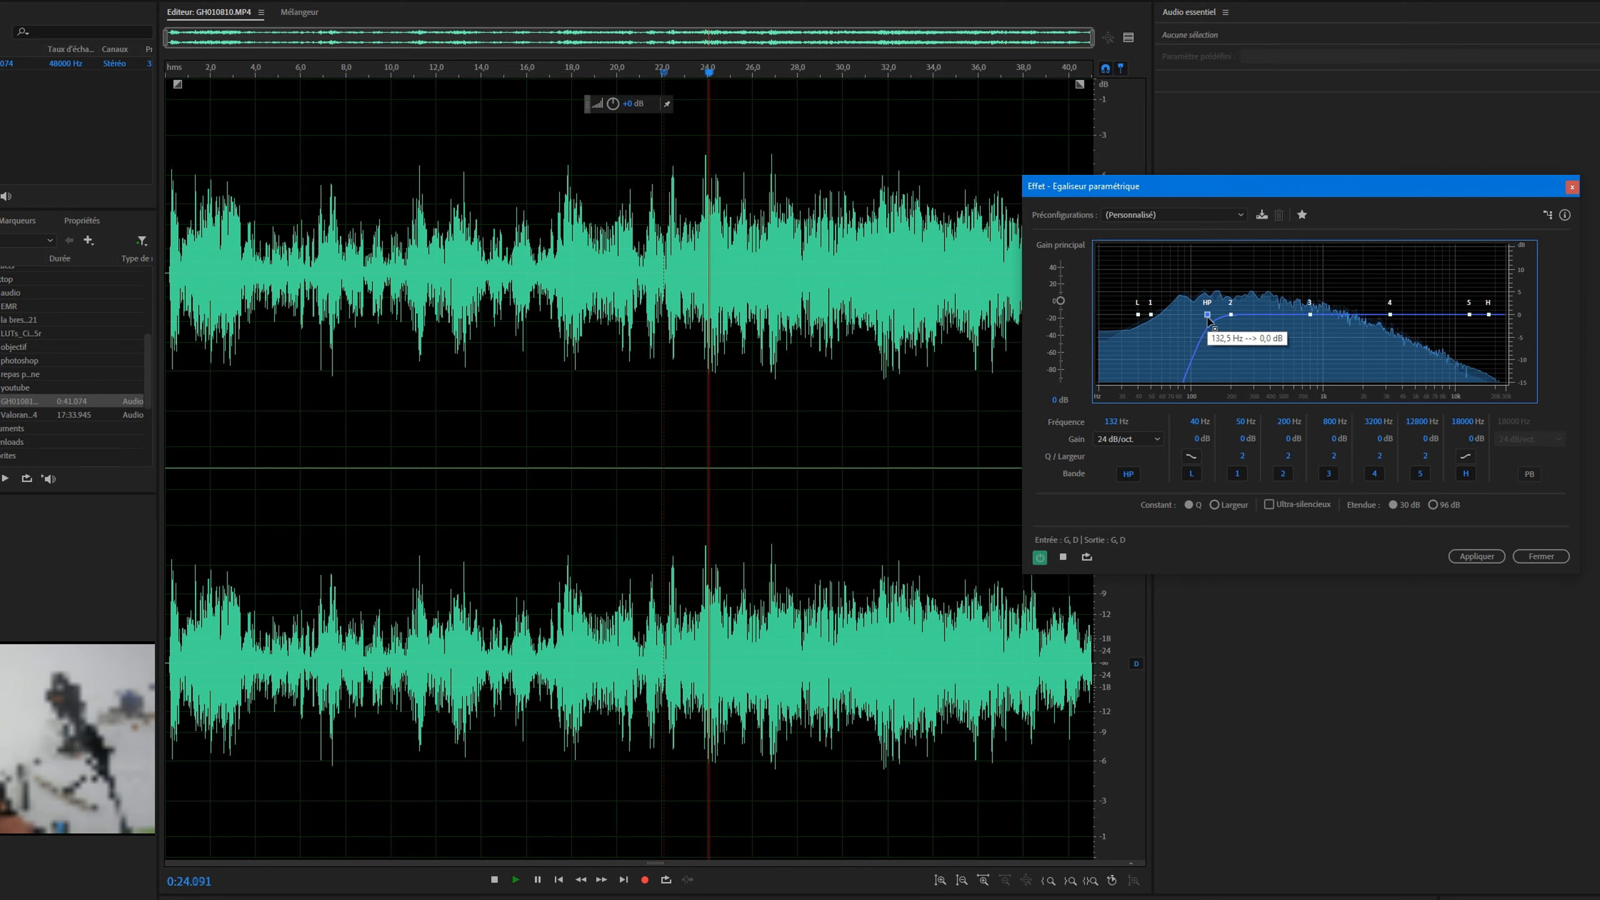
{"action": "mouse_move", "coordinate": [1209, 320]}
{"action": "left_mouse_down"}
{"action": "mouse_move", "coordinate": [1112, 316]}
{"action": "mouse_move", "coordinate": [1187, 321]}
{"action": "left_mouse_up"}
{"action": "key", "text": "space"}
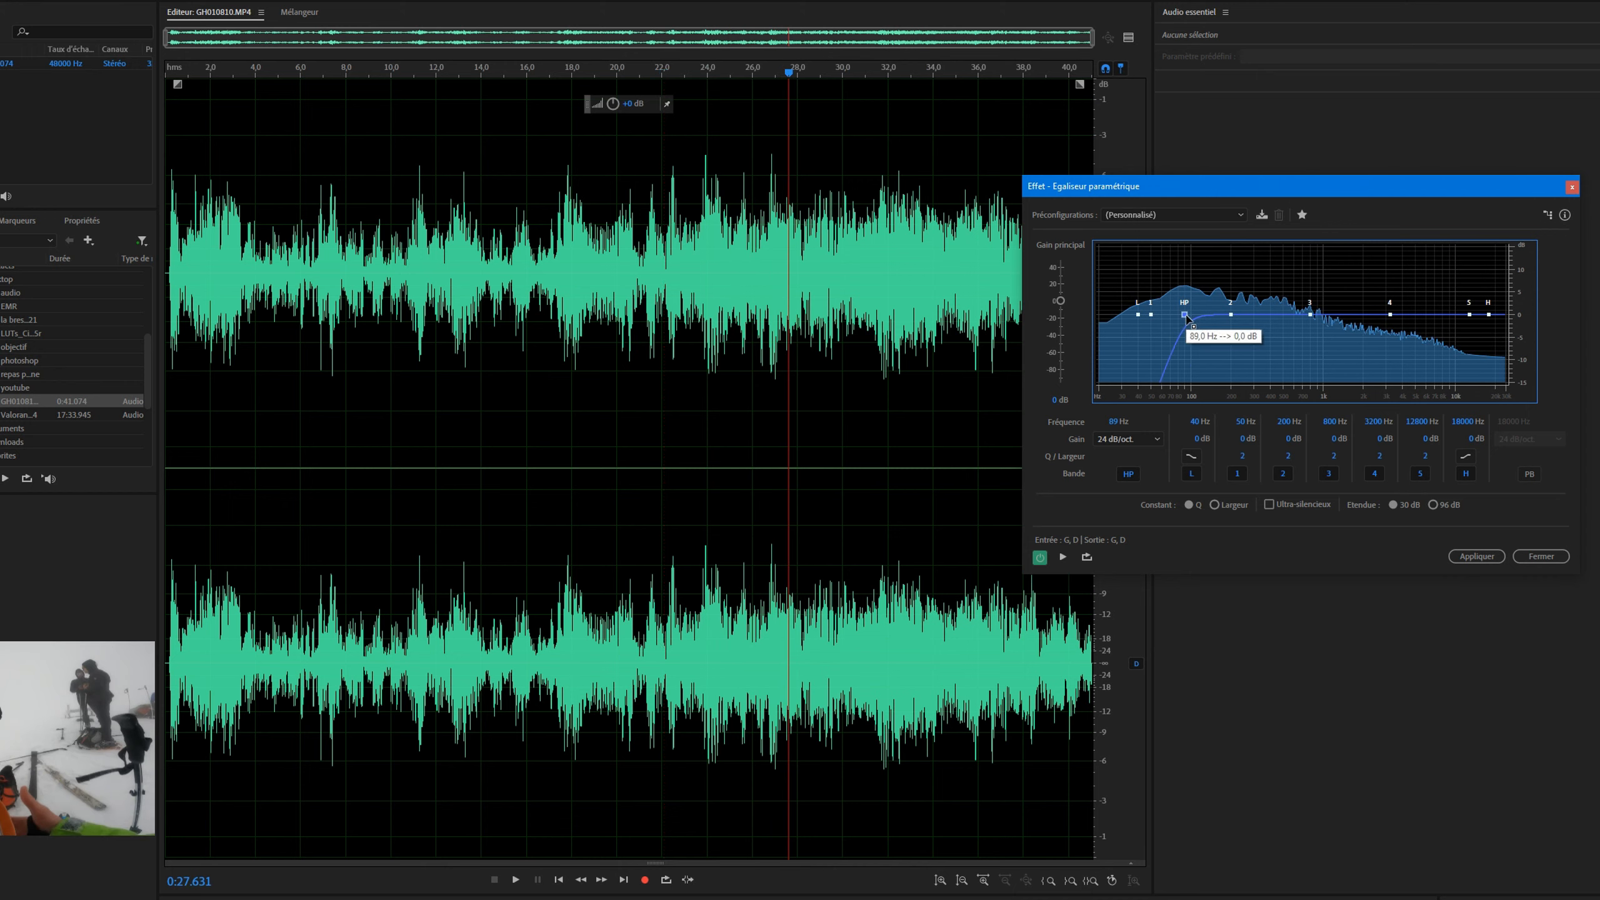
Step: Lower the high-pass cutoff to about 29 Hz and disable the high-pass band
{"action": "key", "text": "space"}
{"action": "left_click_drag", "start_coordinate": [1184, 314], "coordinate": [1120, 319]}
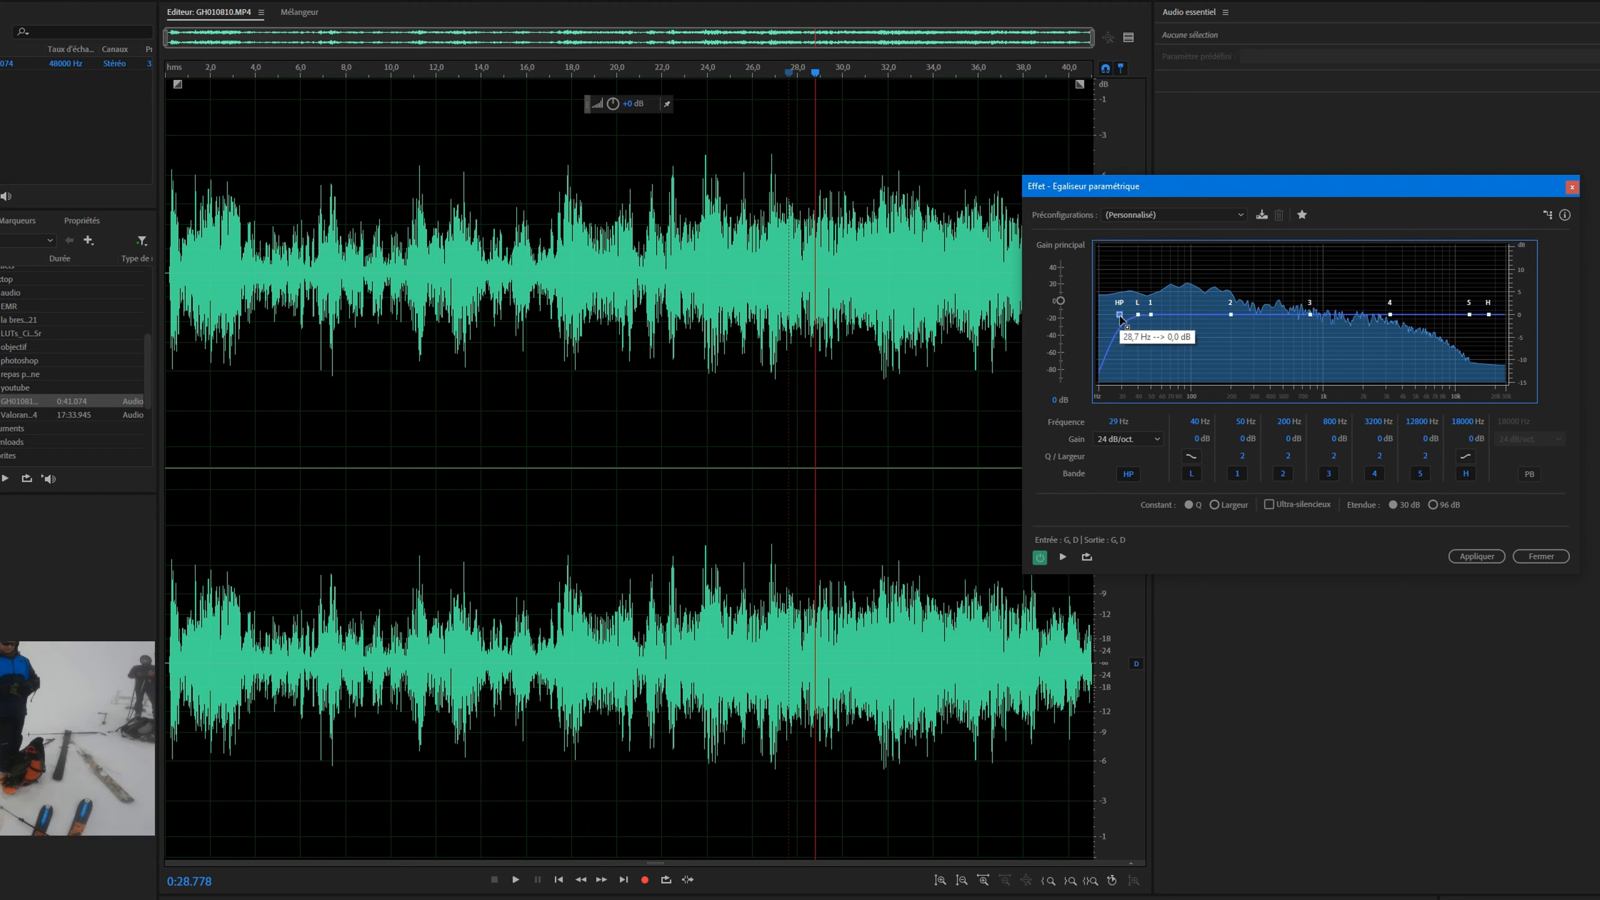
{"action": "left_click", "coordinate": [1128, 475]}
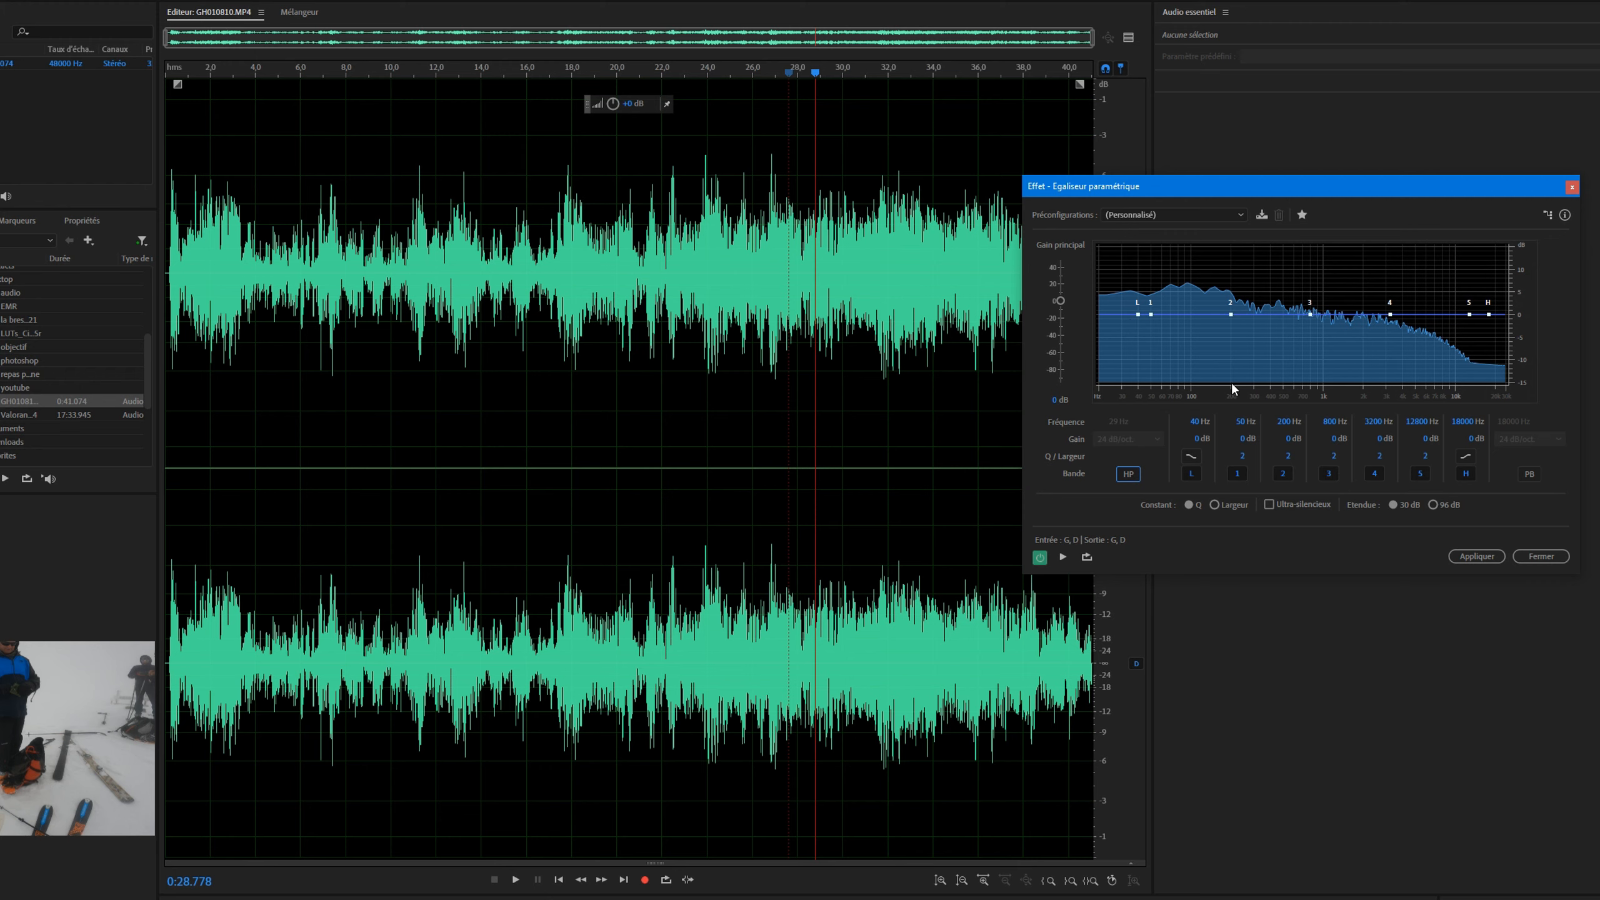
Step: Enable the low-pass (PB) band and lower its cutoff to about 102 Hz while the clip plays
{"action": "left_click", "coordinate": [1532, 477]}
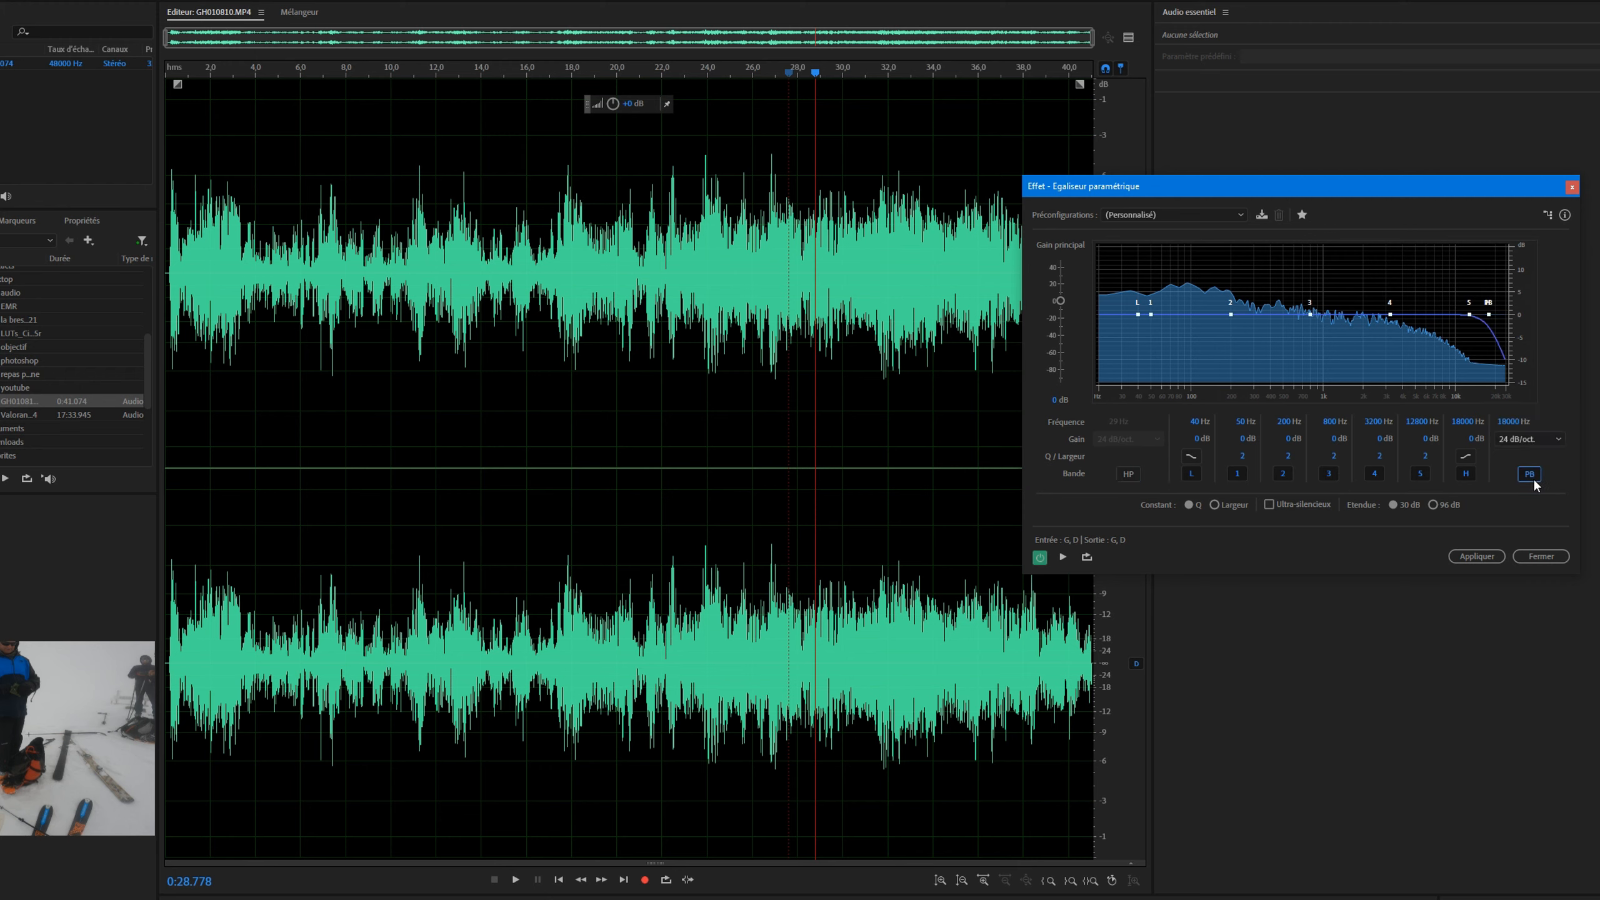
{"action": "left_click_drag", "start_coordinate": [1488, 314], "coordinate": [1485, 317]}
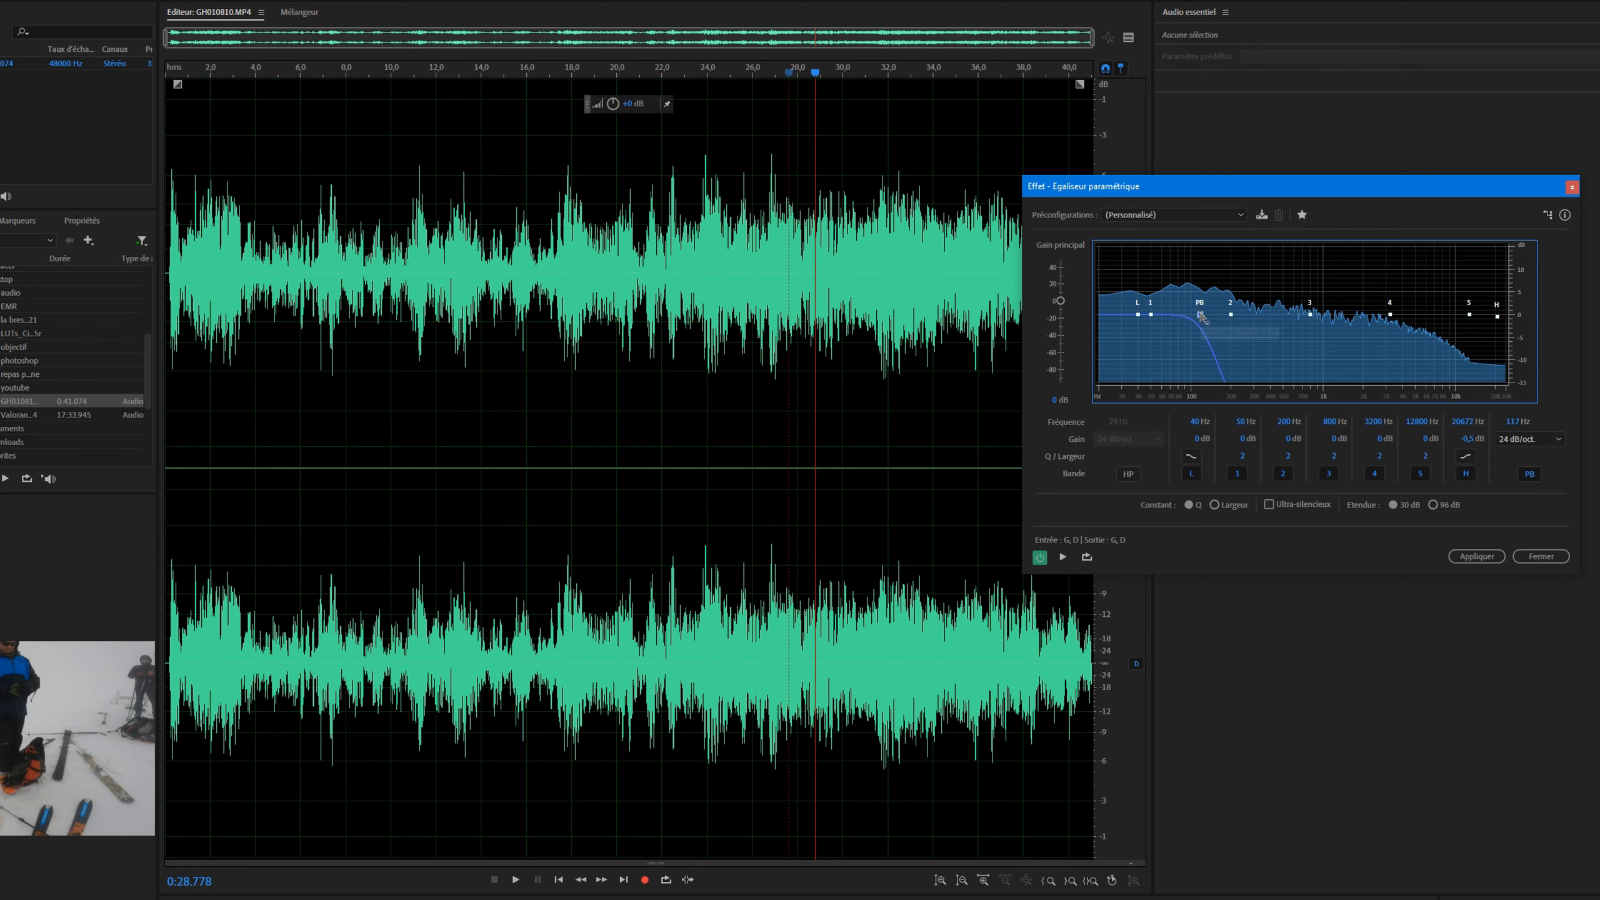
{"action": "key", "text": "space"}
{"action": "left_click_drag", "start_coordinate": [1202, 319], "coordinate": [1193, 315]}
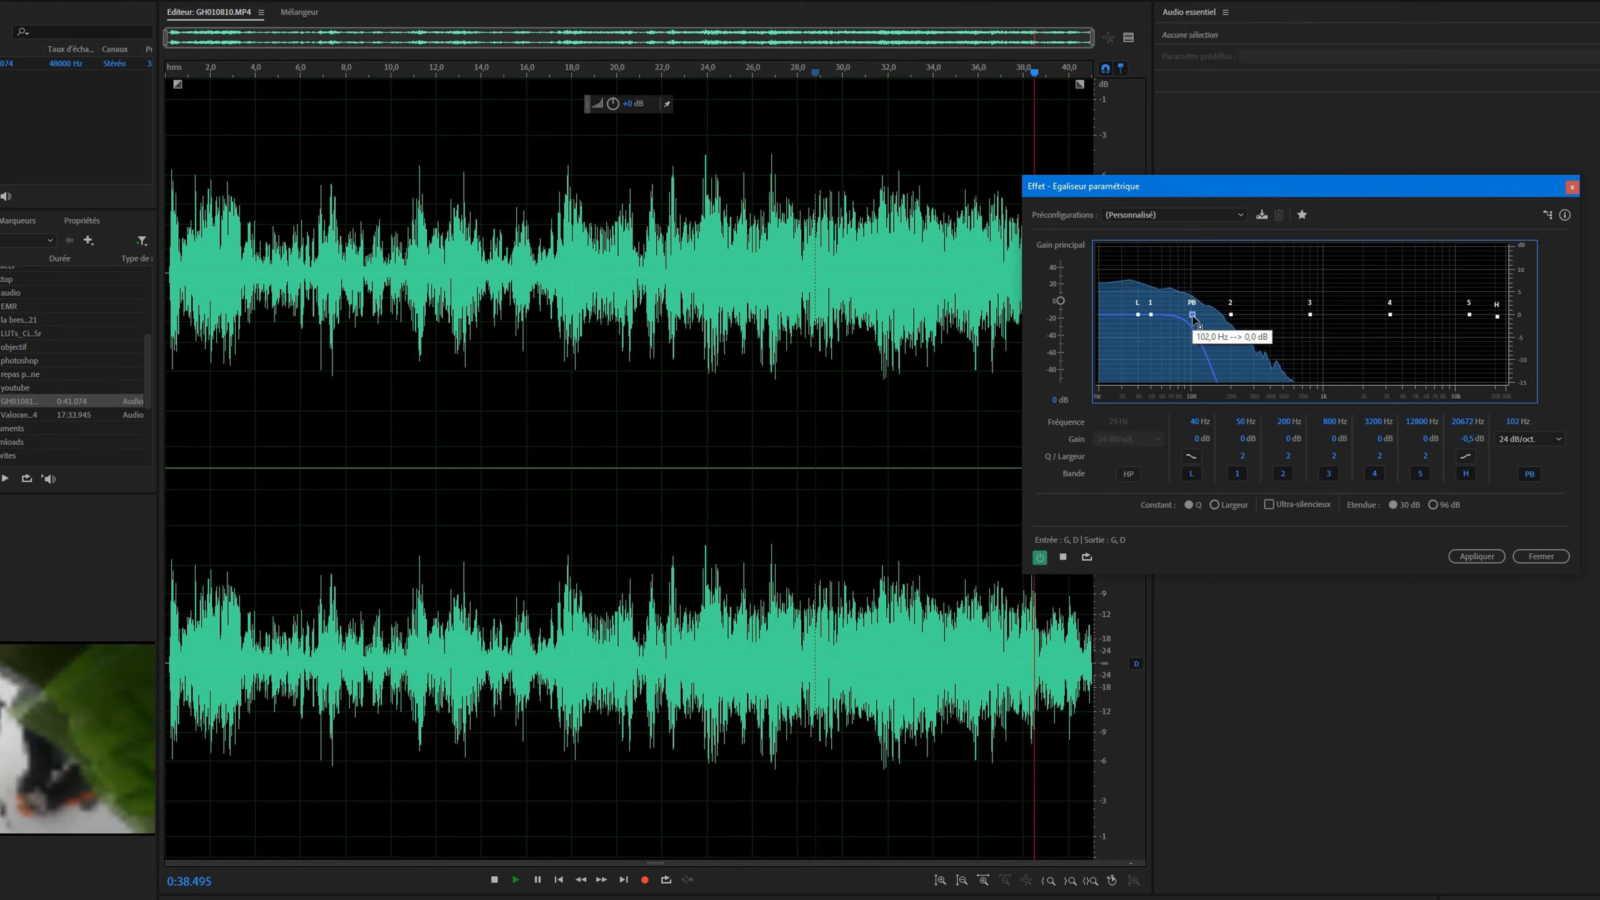
Step: Raise the low-pass cutoff to its maximum, disable the band and play the beginning of the clip unfiltered
{"action": "left_click_drag", "start_coordinate": [1195, 320], "coordinate": [1520, 334]}
{"action": "left_click", "coordinate": [1525, 474]}
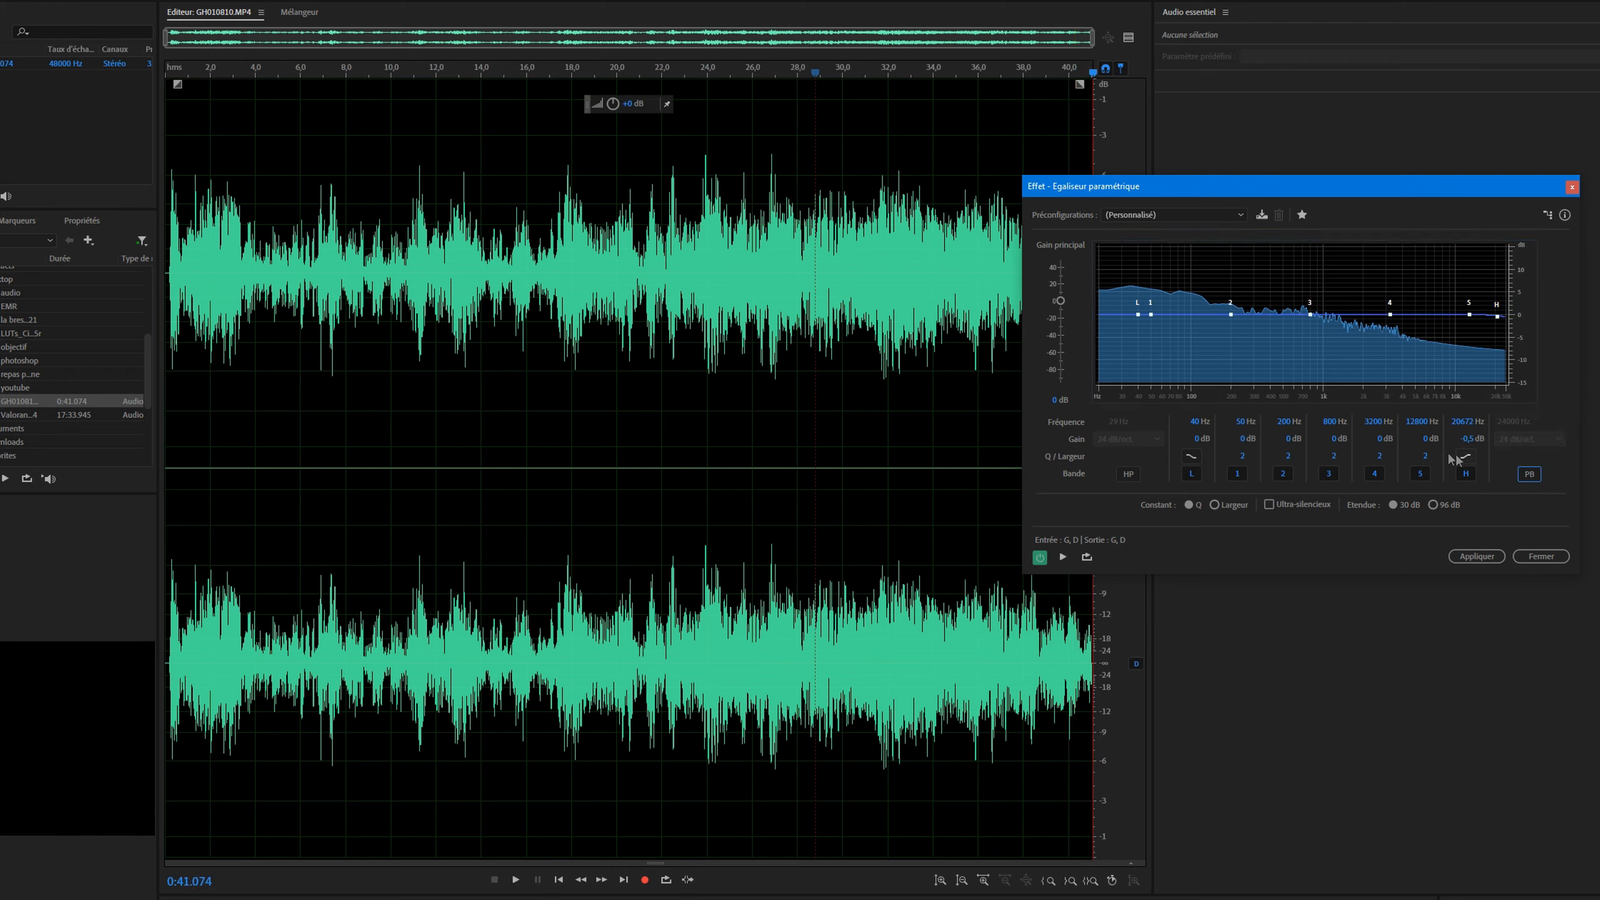
{"action": "left_click", "coordinate": [193, 249]}
{"action": "key", "text": "space"}
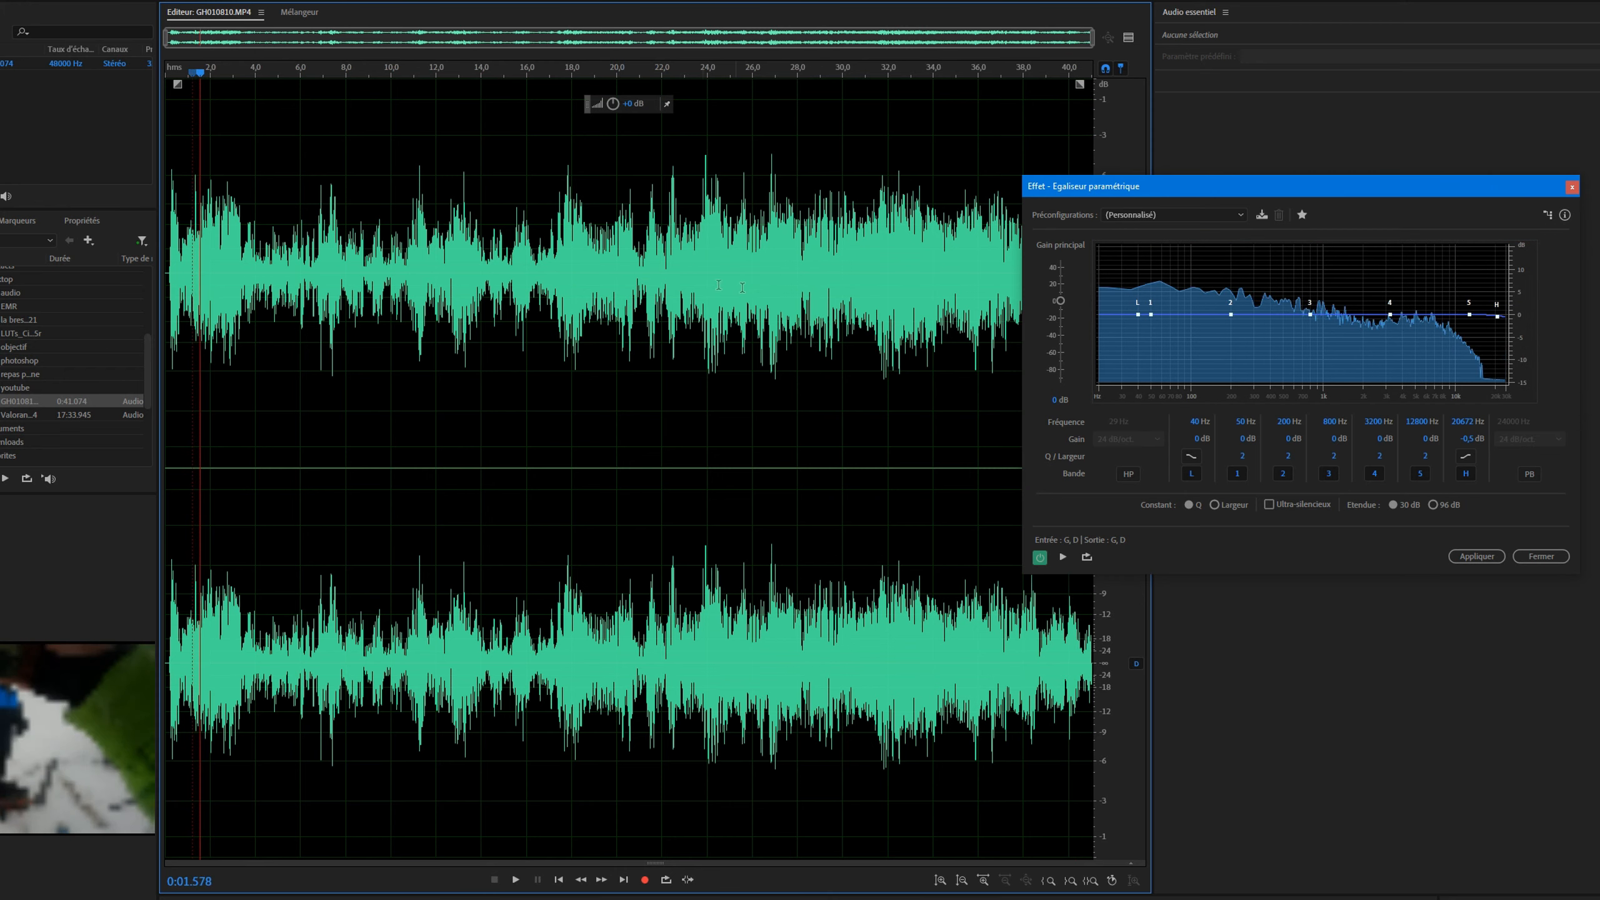
{"action": "key", "text": "space"}
Step: Re-enable the high-pass band and raise its cutoff to about 814 Hz during playback
{"action": "left_click", "coordinate": [1130, 475]}
{"action": "key", "text": "space"}
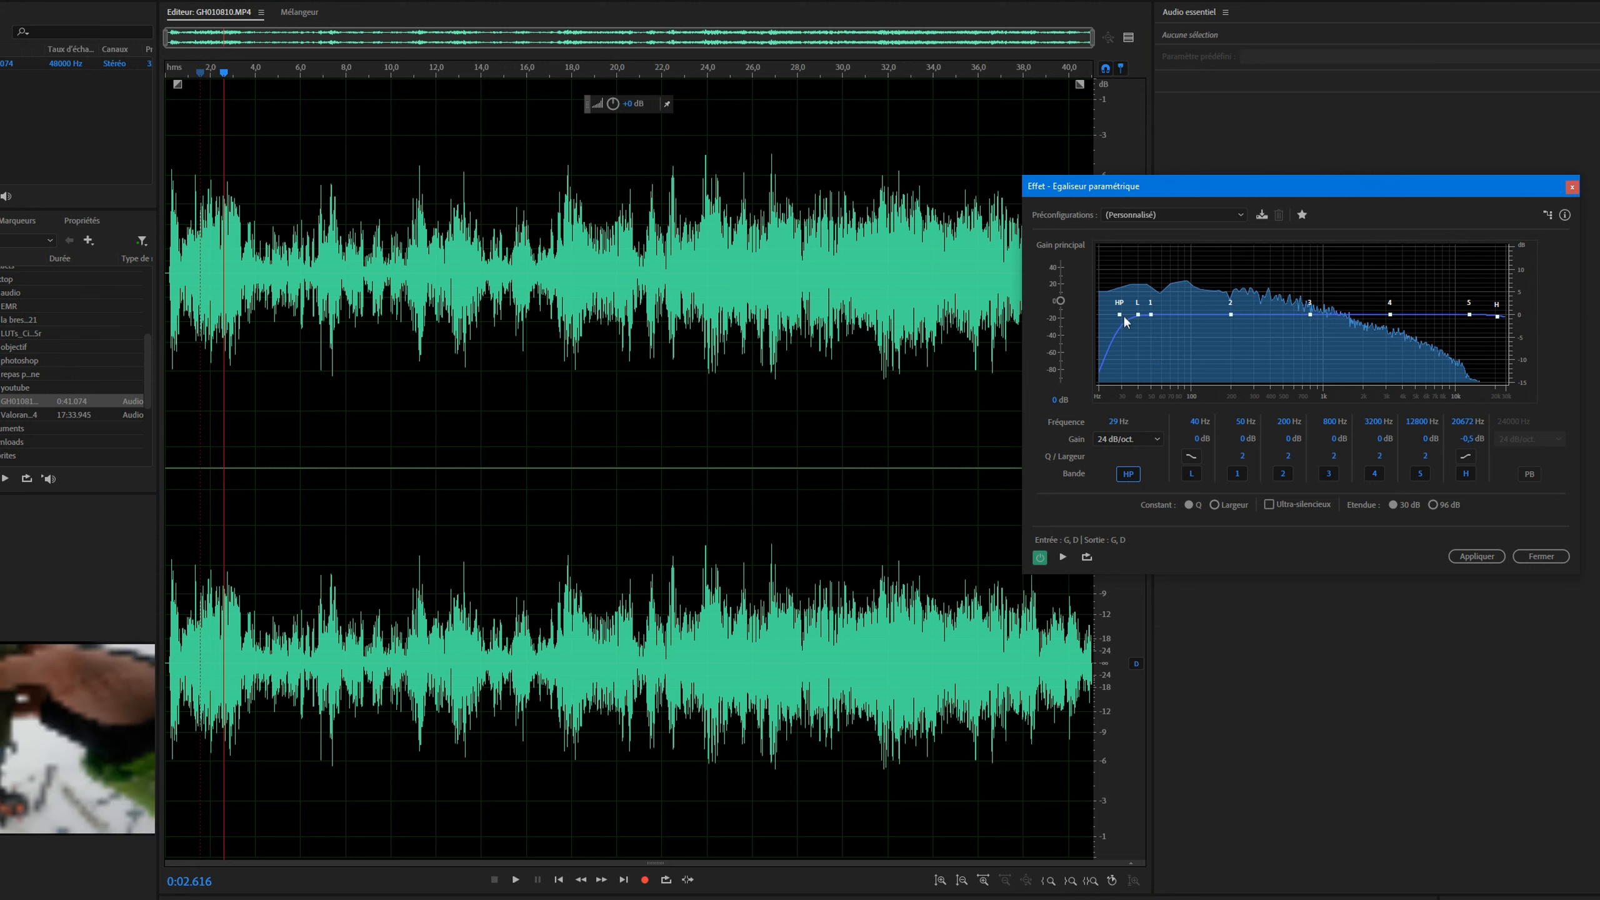
{"action": "left_click_drag", "start_coordinate": [1121, 317], "coordinate": [1165, 317]}
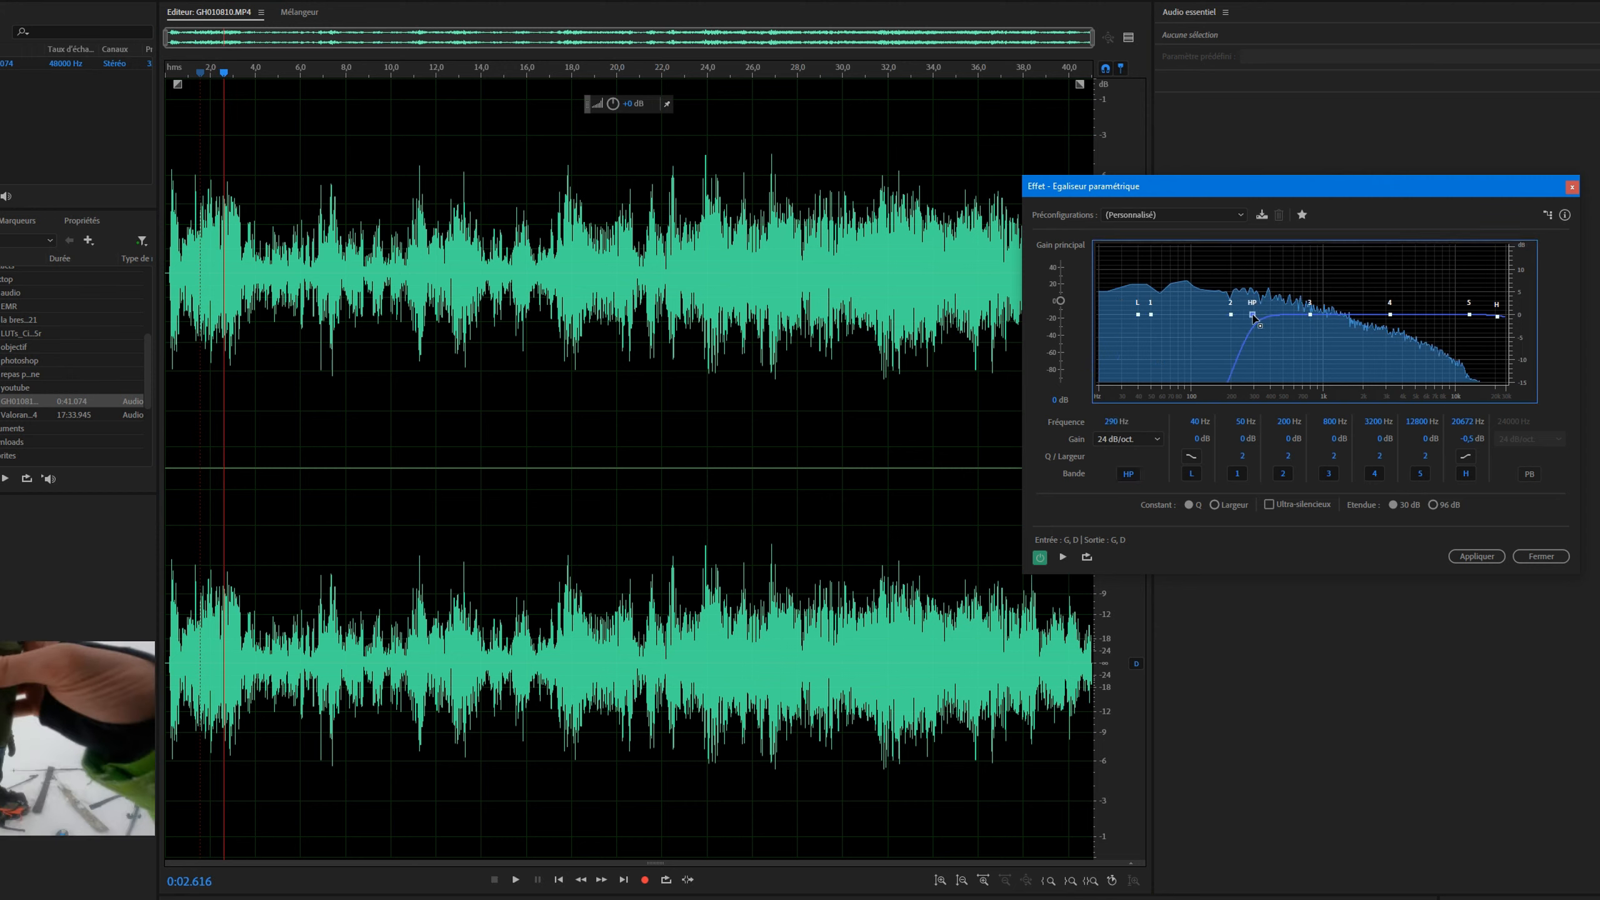
{"action": "key", "text": "space"}
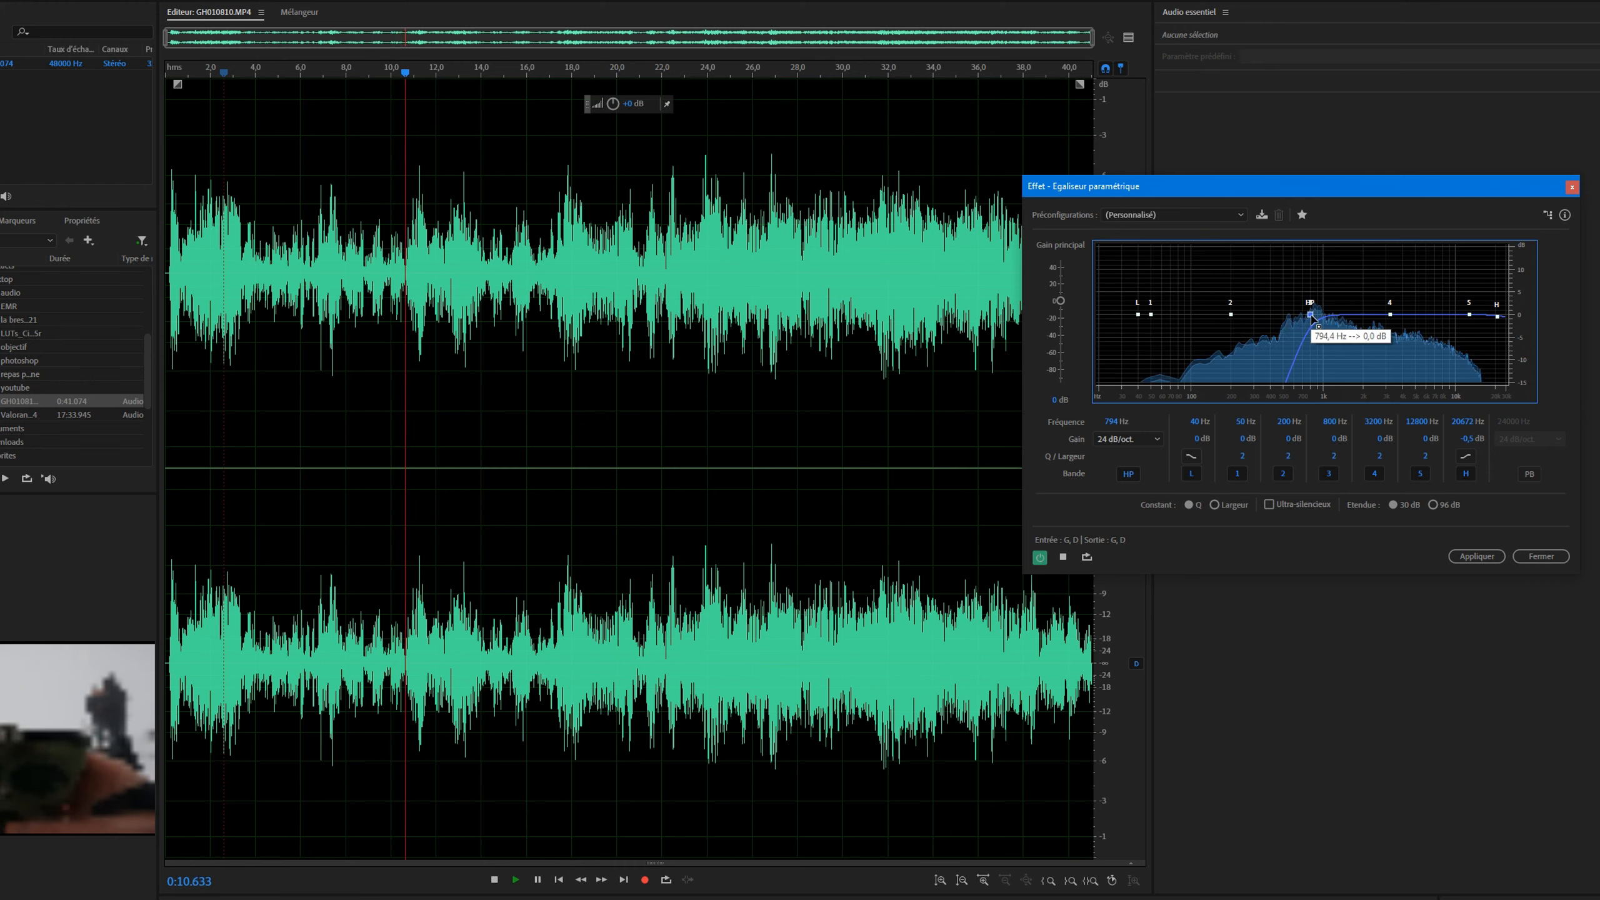
{"action": "left_click_drag", "start_coordinate": [1311, 314], "coordinate": [1311, 315]}
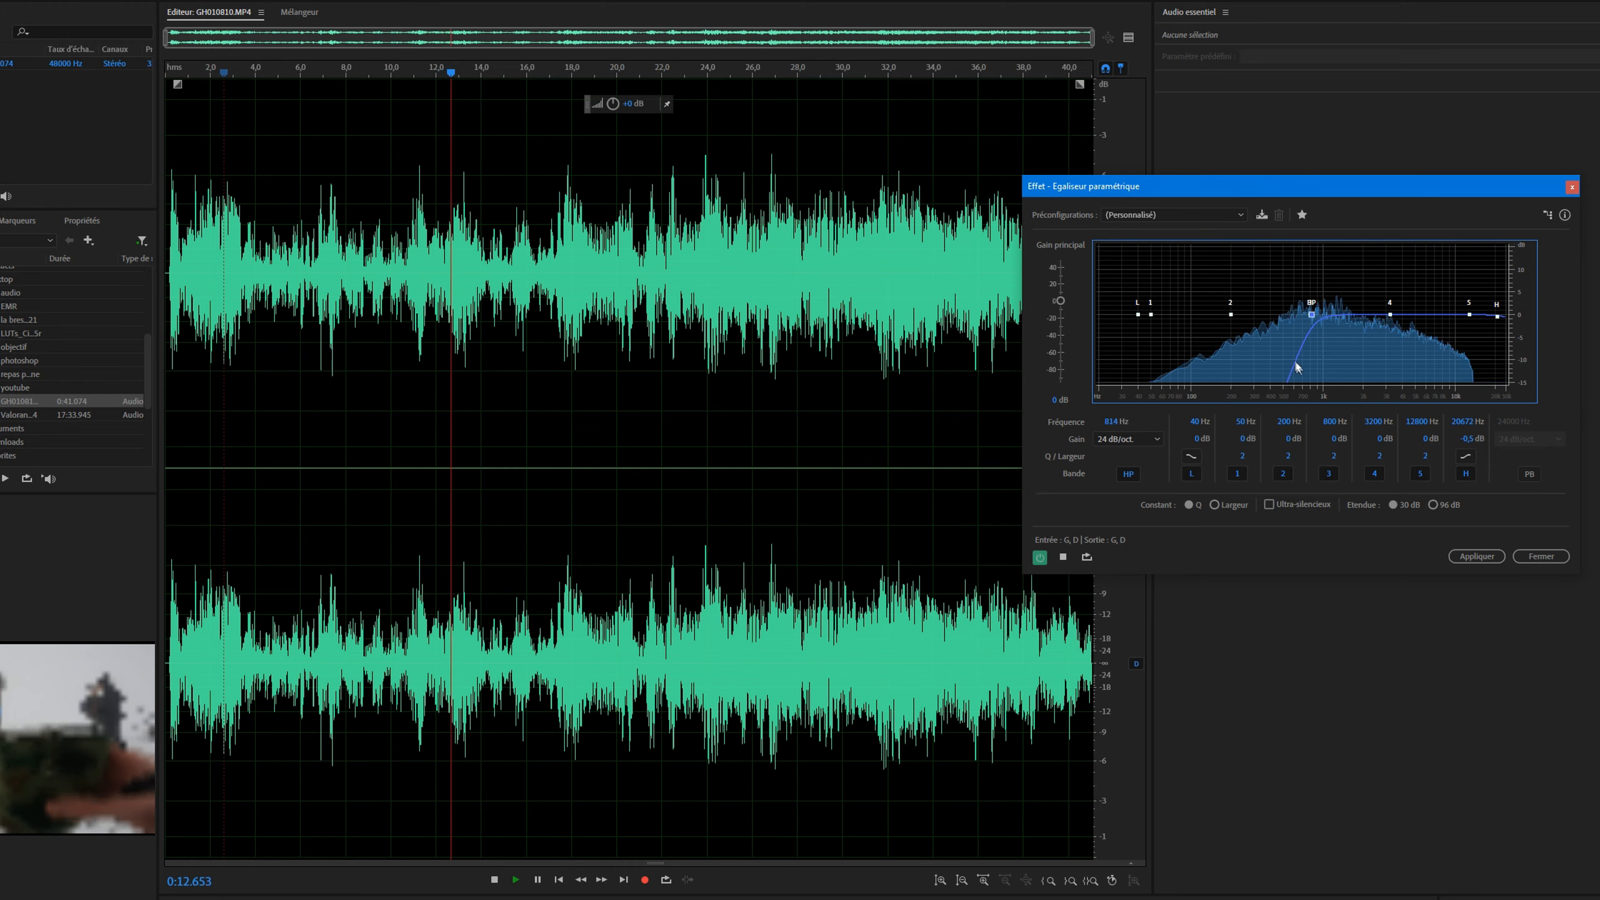
Step: Replay the clip from near its beginning and adjust the high-pass cutoff to about 804 Hz
{"action": "left_click", "coordinate": [202, 277]}
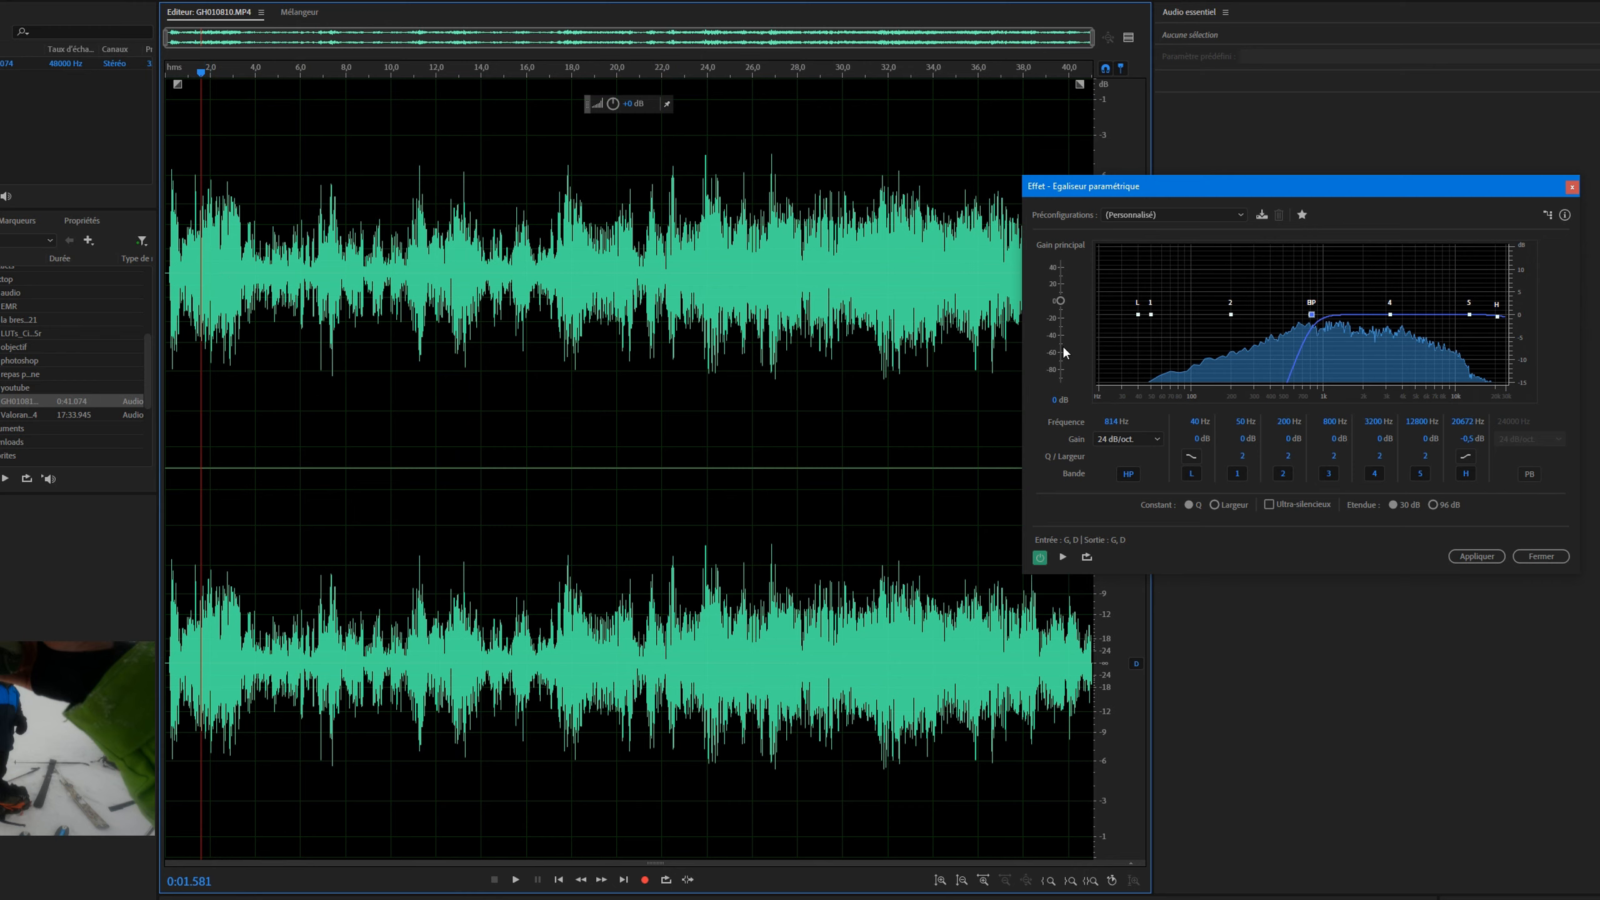
{"action": "key", "text": "space"}
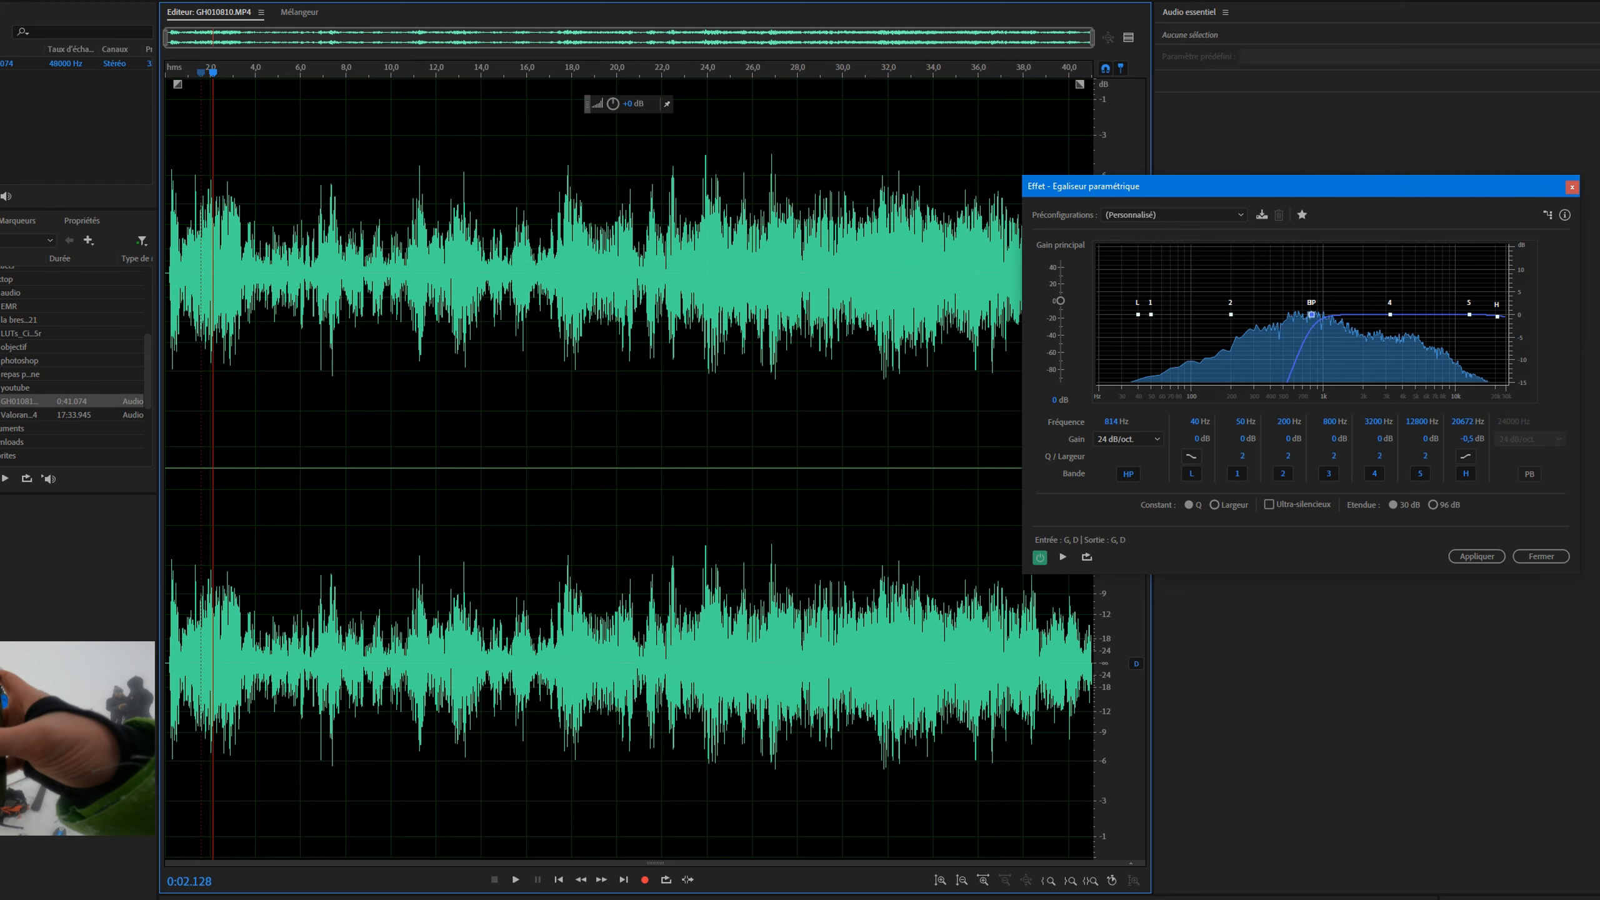
{"action": "left_click_drag", "start_coordinate": [1312, 315], "coordinate": [1314, 316]}
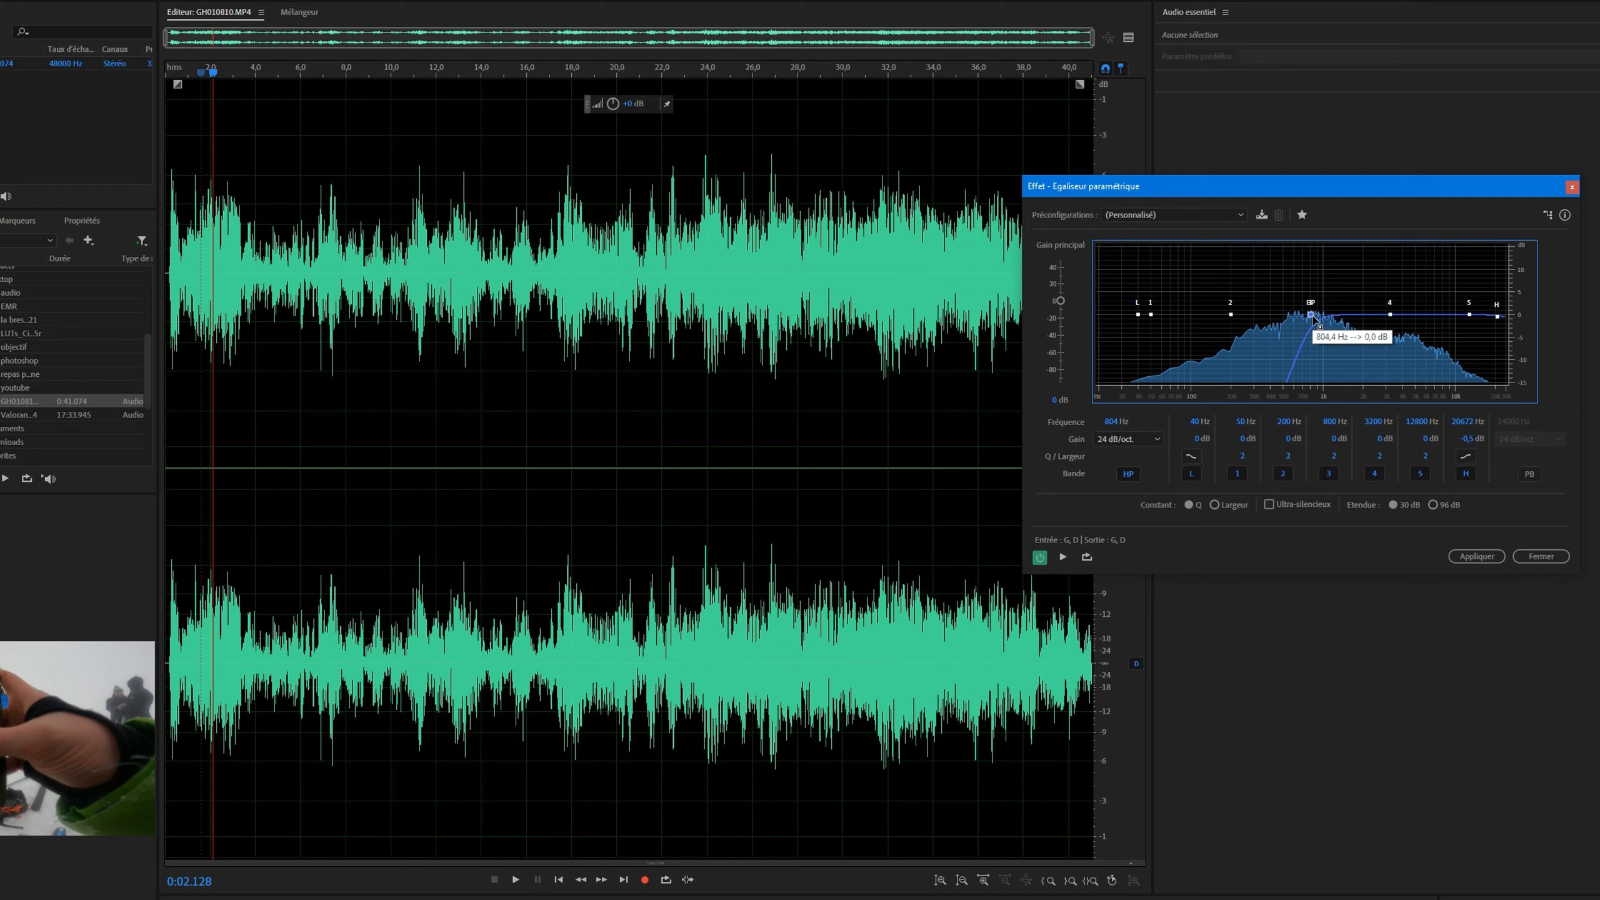
Step: Replace the high-pass band with the low-pass band, lower its cutoff to about 94 Hz and listen to the clip
{"action": "left_click", "coordinate": [1127, 474]}
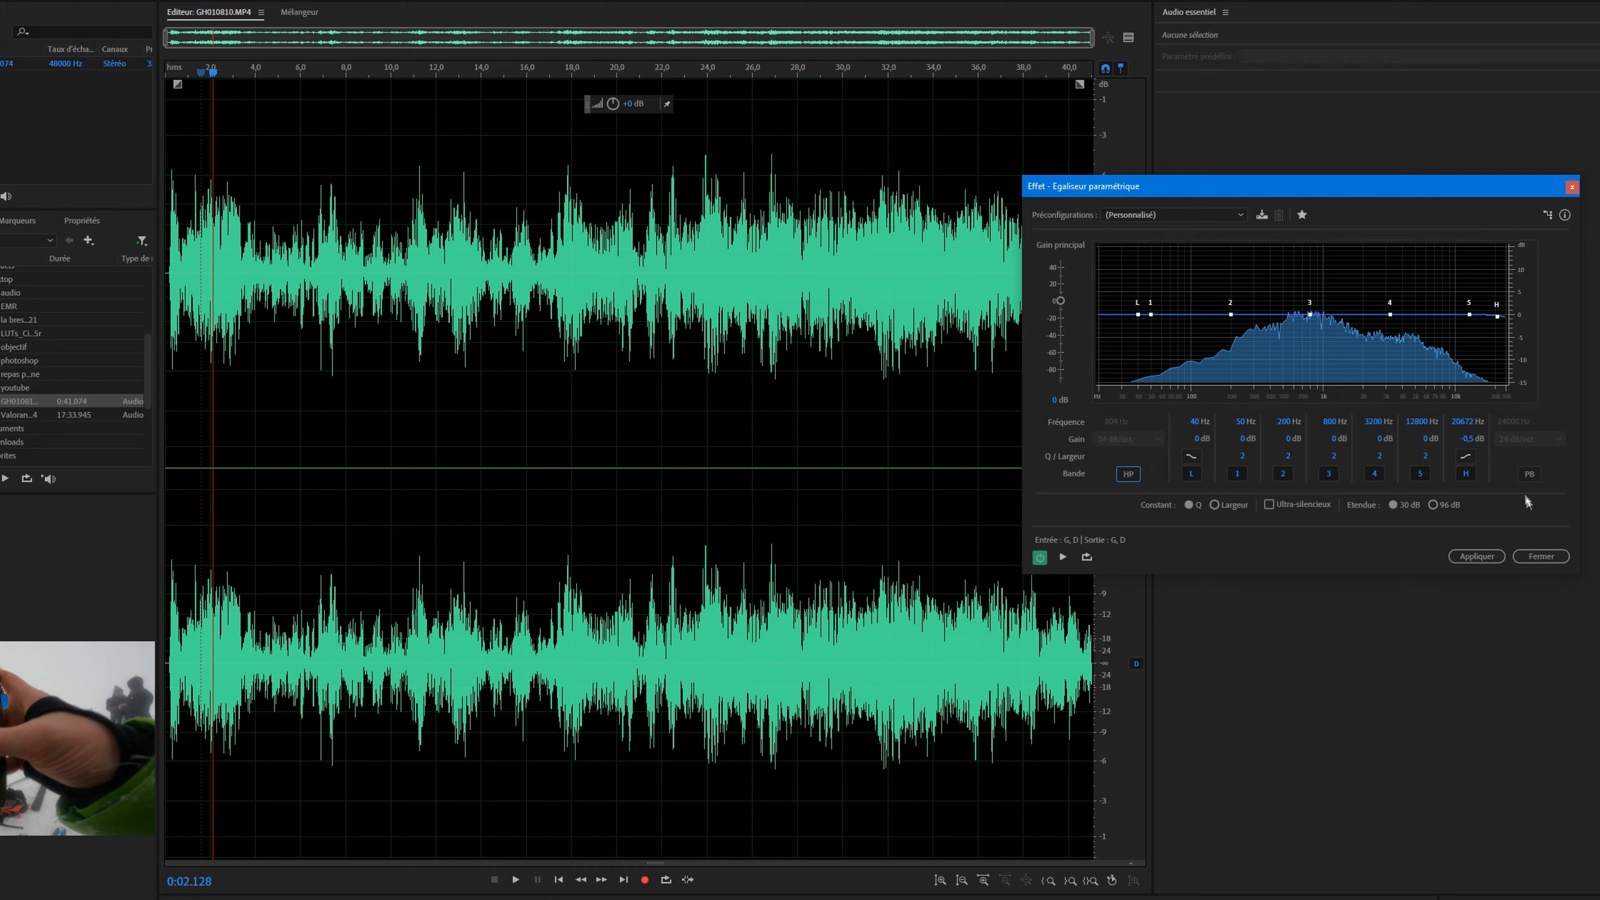
{"action": "left_click_drag", "start_coordinate": [1498, 316], "coordinate": [1342, 316]}
{"action": "left_click_drag", "start_coordinate": [1506, 317], "coordinate": [1423, 317]}
{"action": "key", "text": "space"}
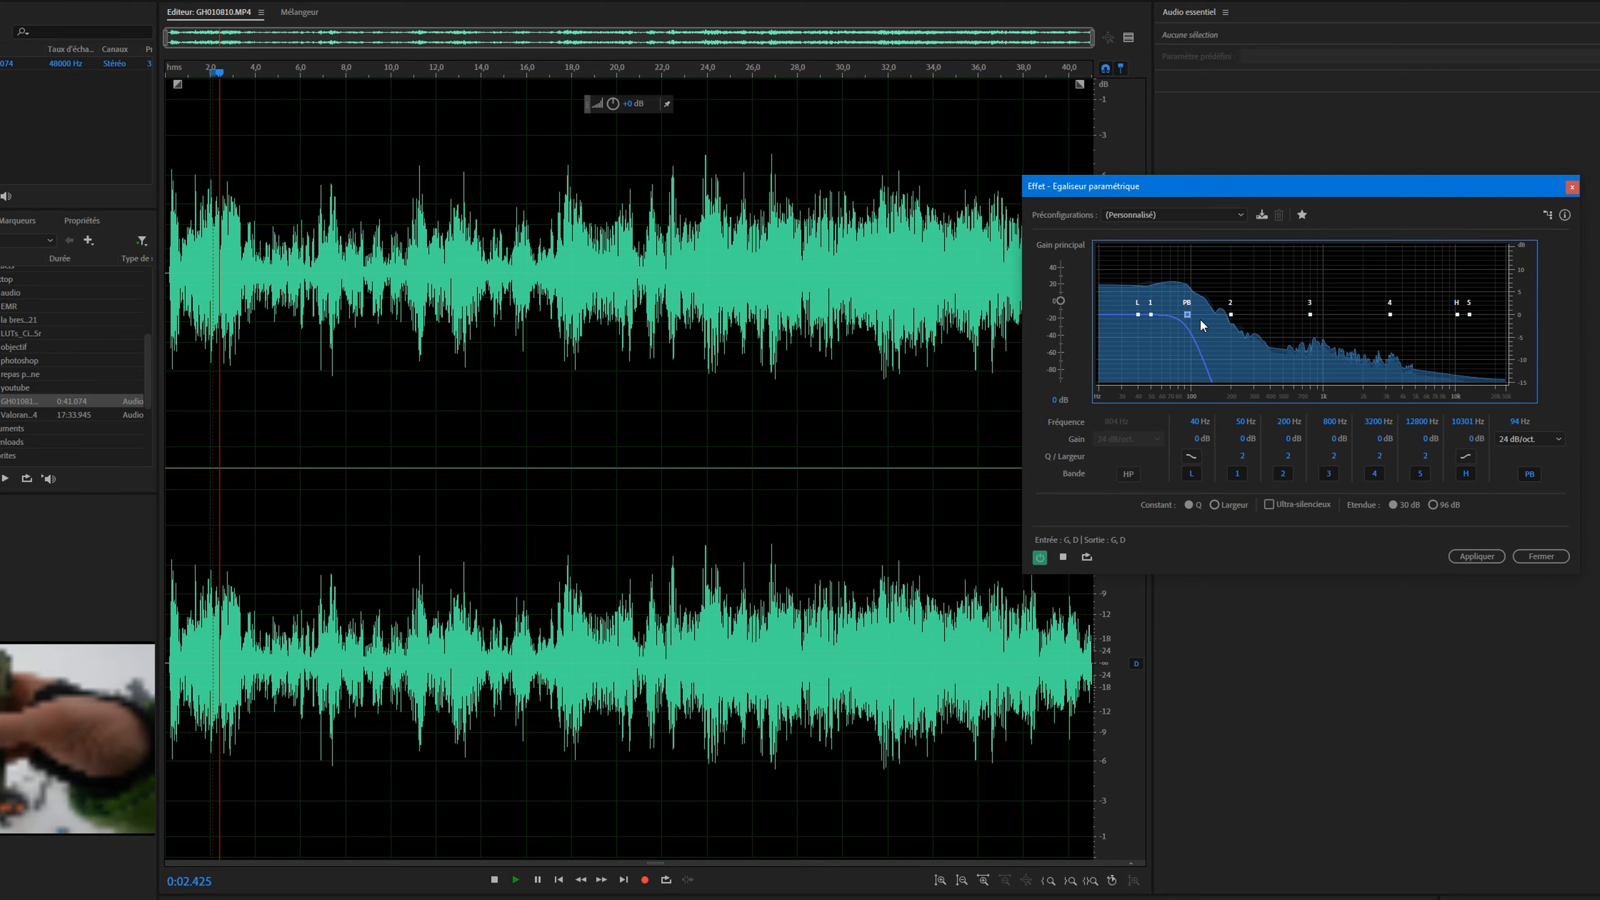
{"action": "left_click_drag", "start_coordinate": [1200, 318], "coordinate": [1189, 318]}
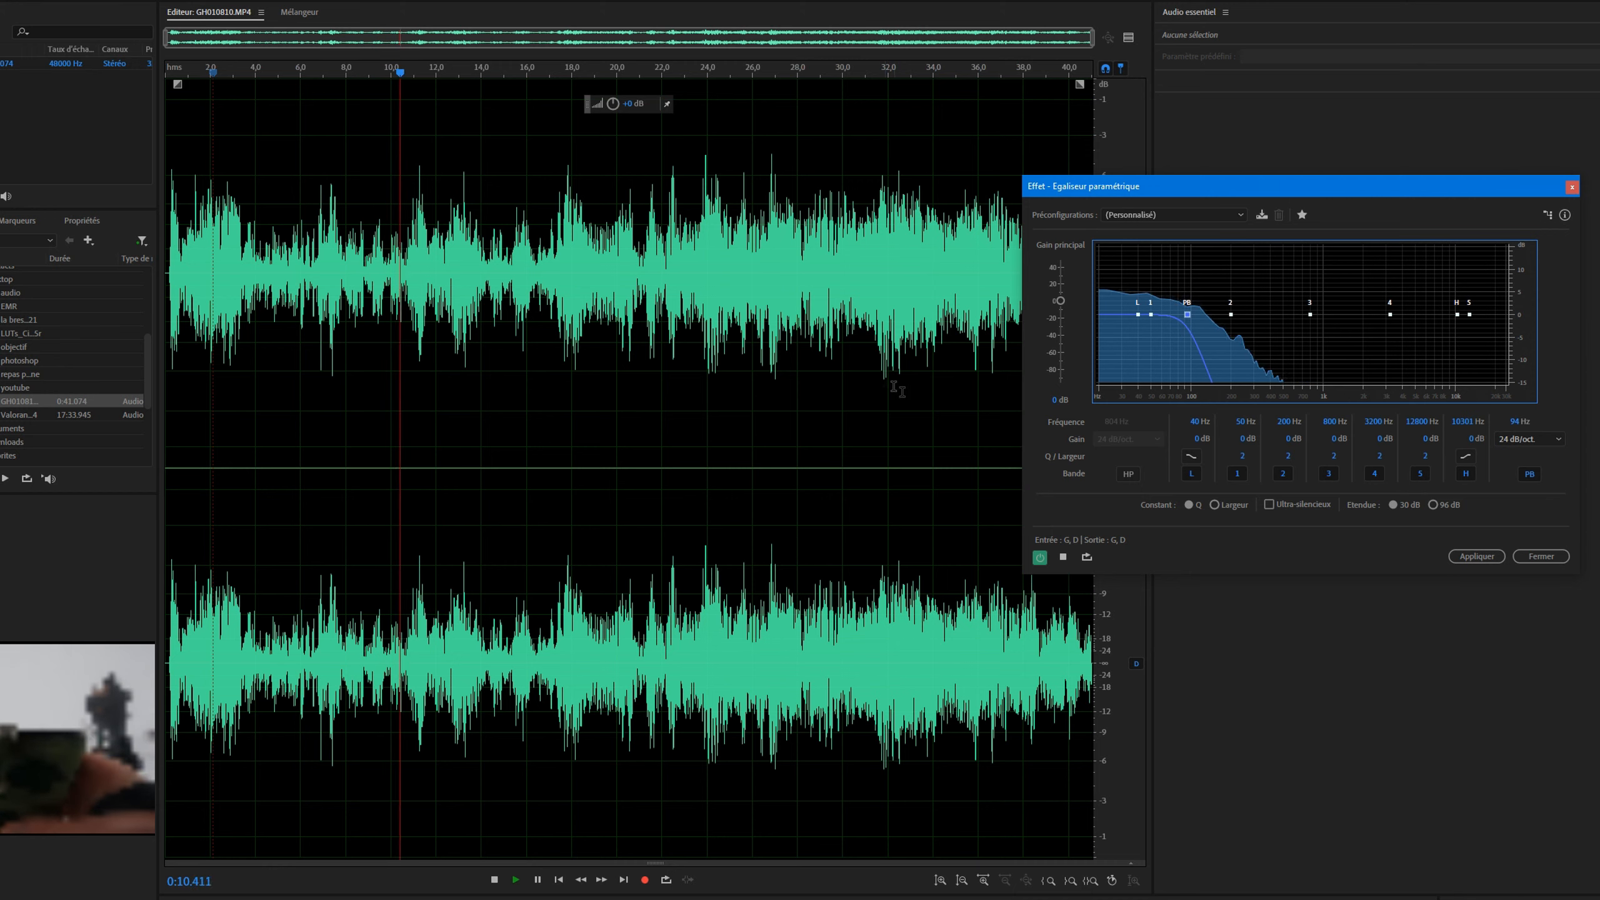
{"action": "key", "text": "space"}
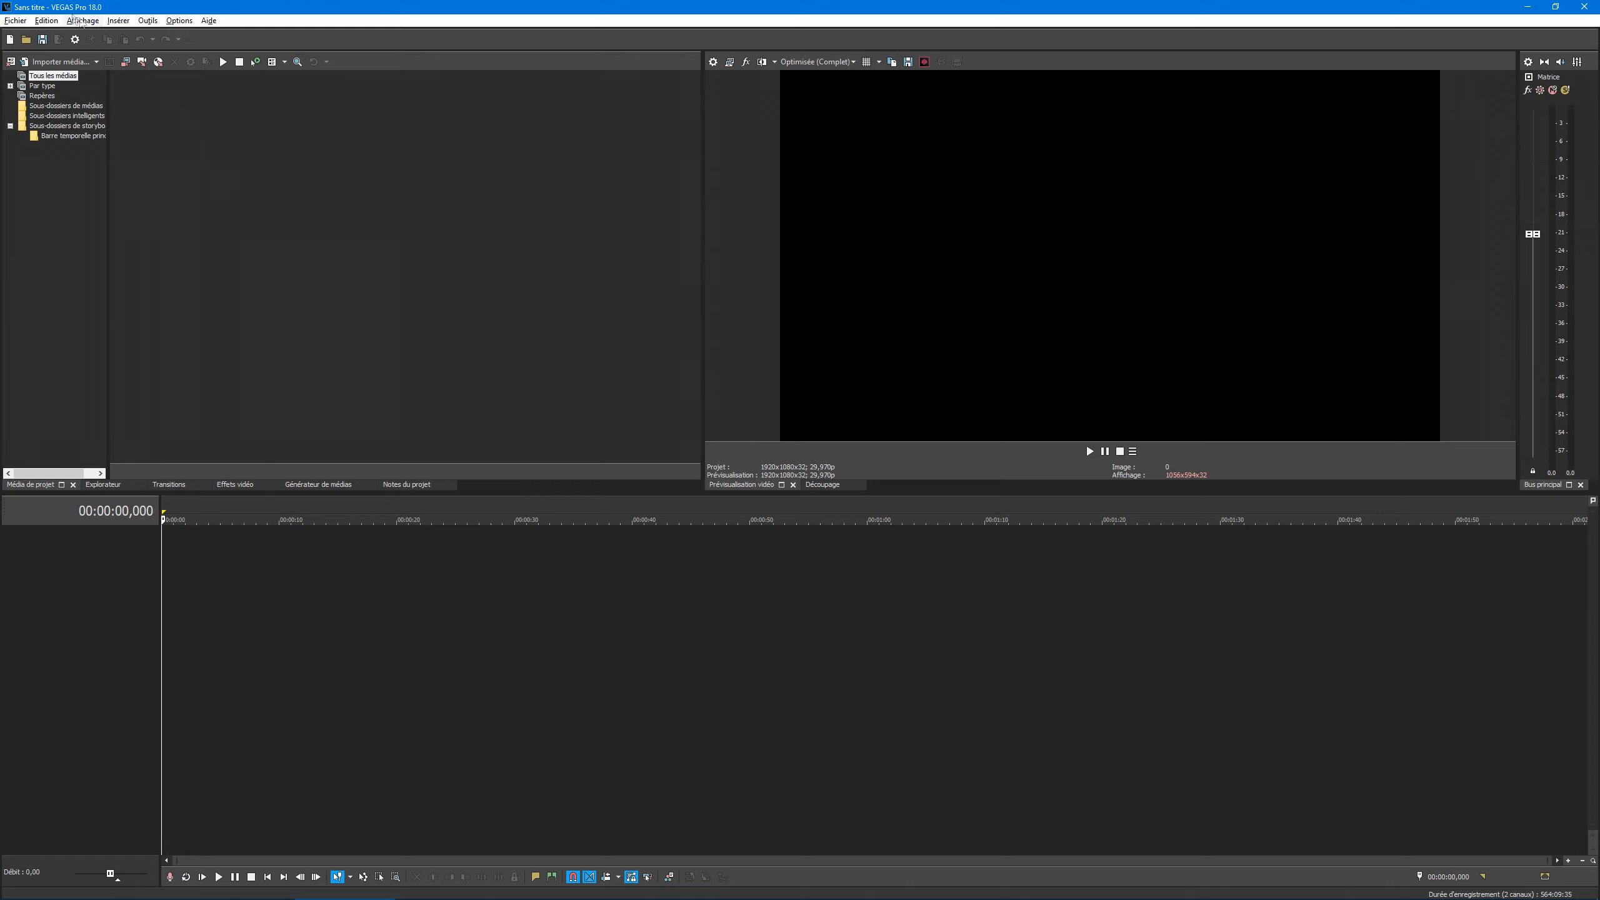
Step: Browse the computer's files and display the contents of the Desktop folder
{"action": "left_click", "coordinate": [103, 484]}
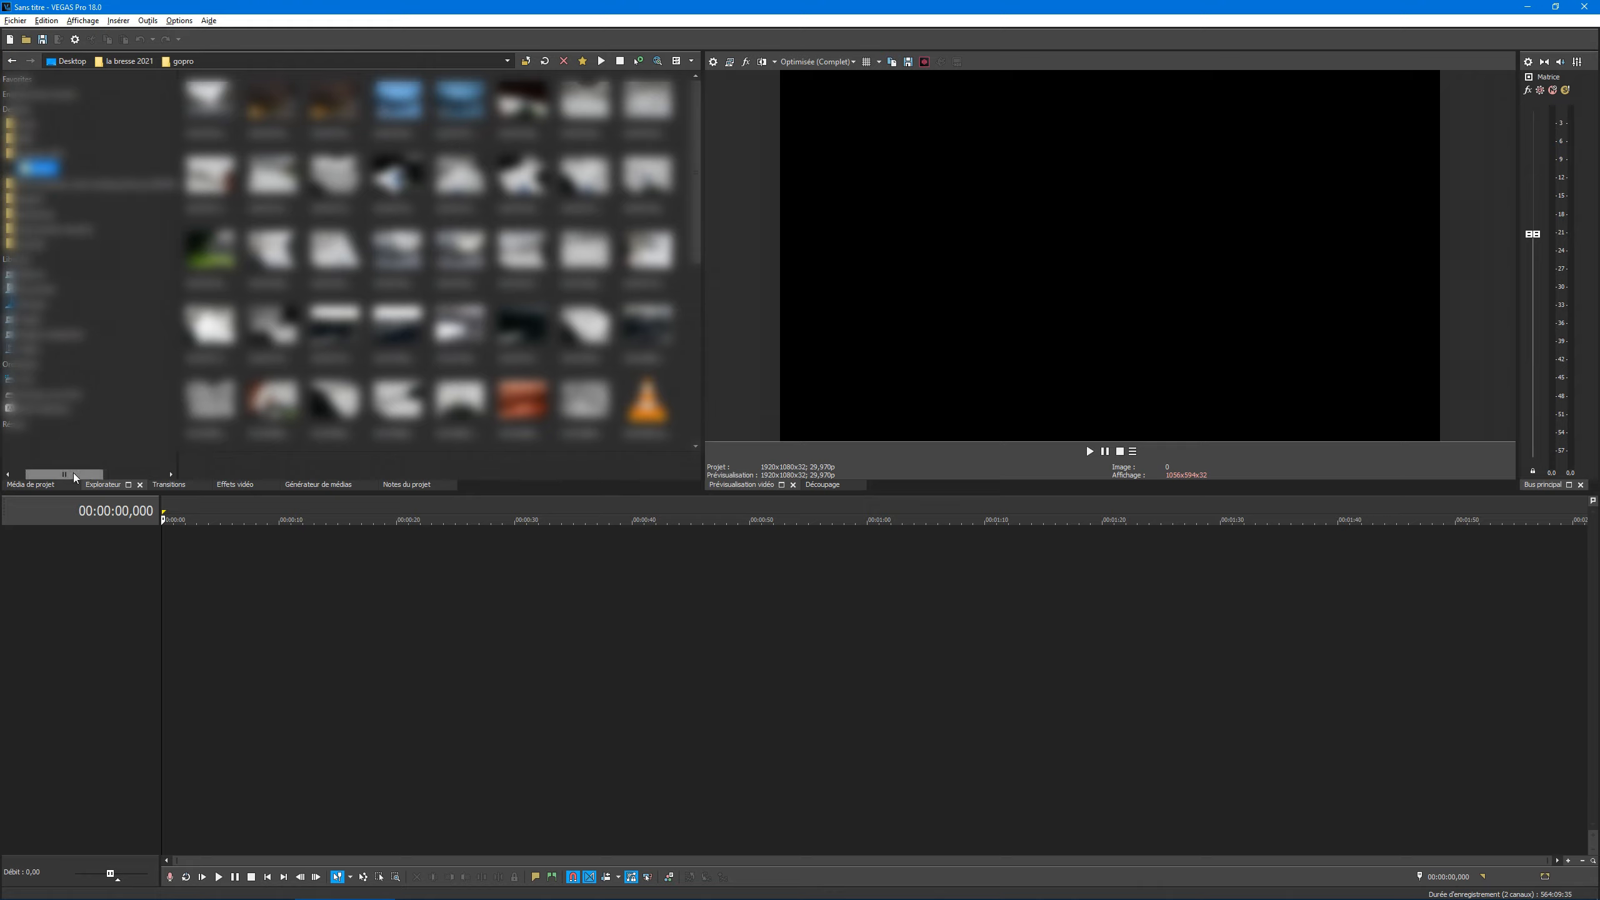
{"action": "left_click", "coordinate": [24, 153]}
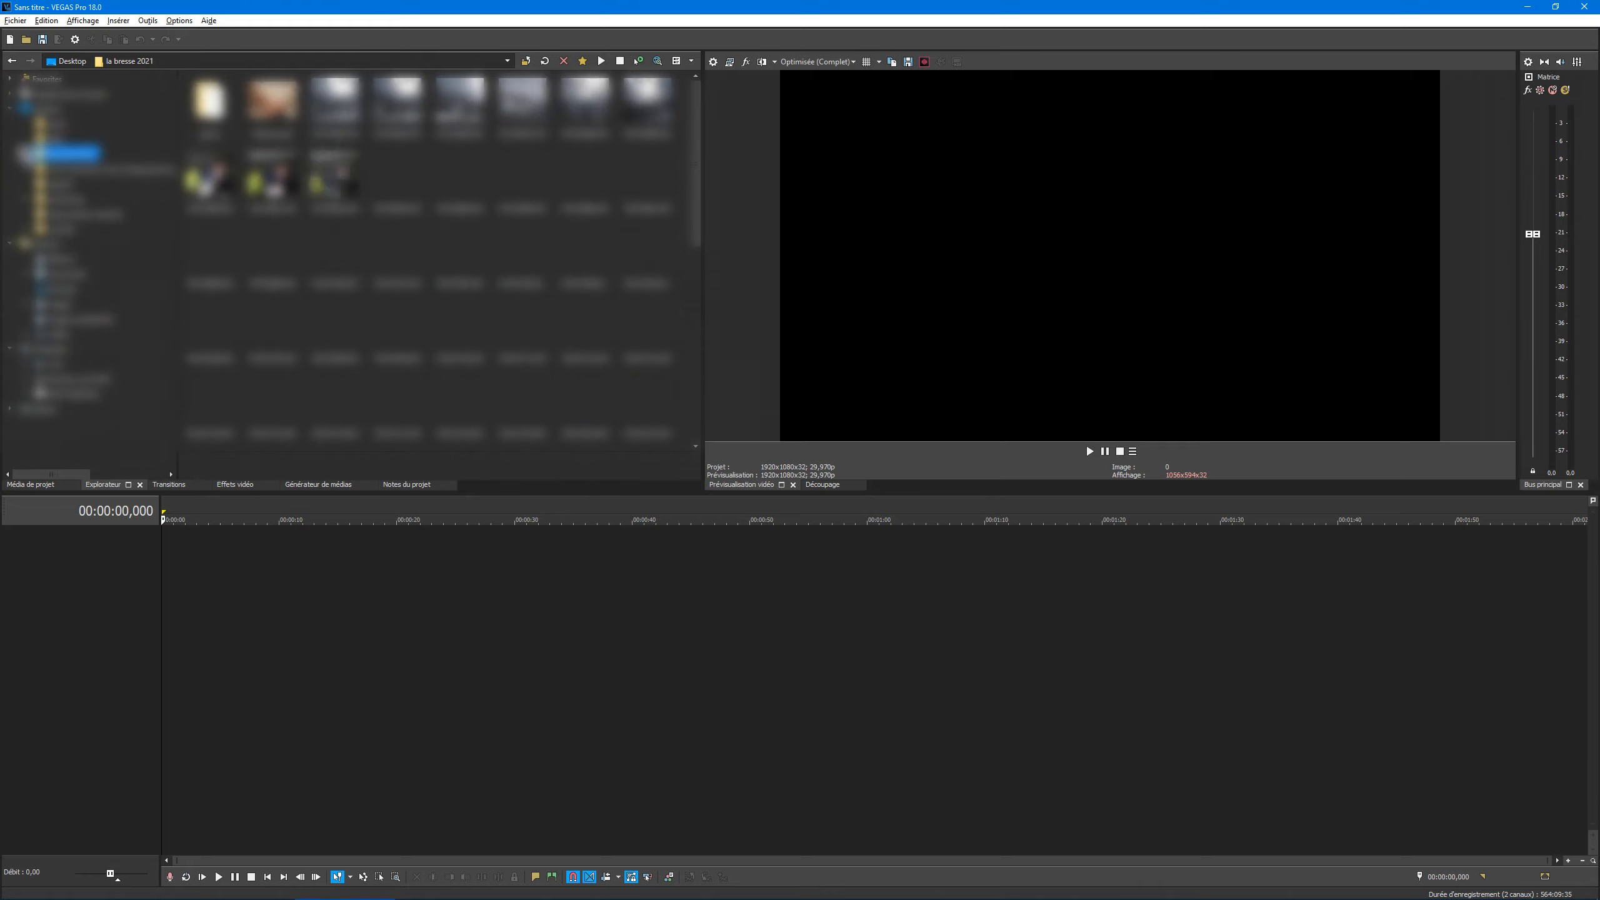
{"action": "left_click", "coordinate": [48, 110]}
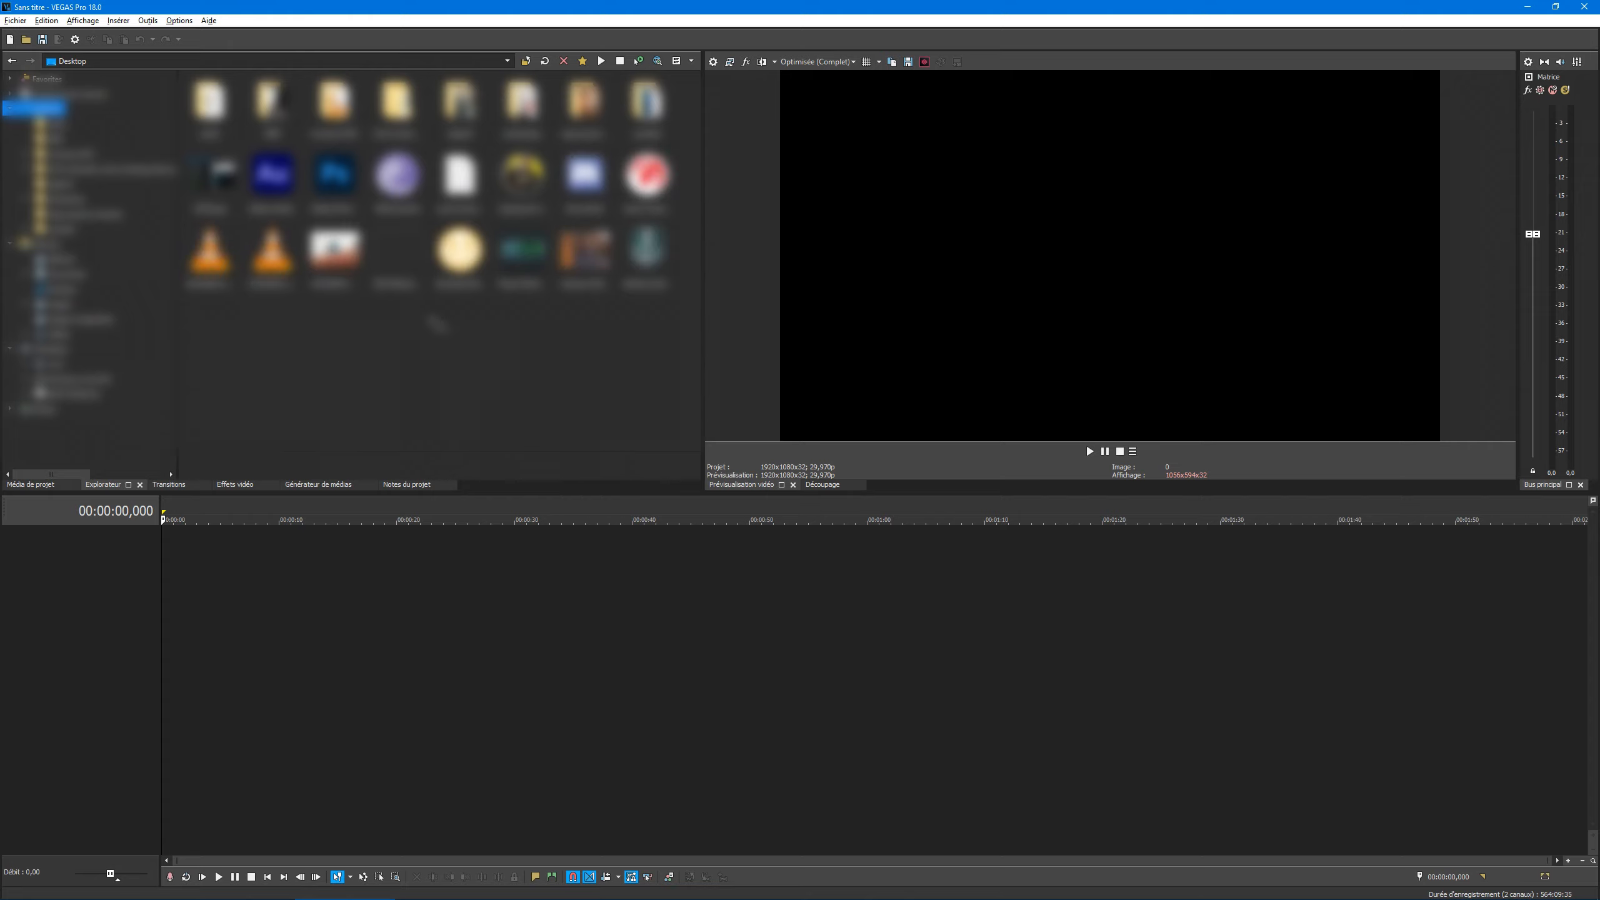
Step: Add the ski video to the timeline start, matching project video settings to it, and place the vent and voix audio files on separate tracks below
{"action": "left_click_drag", "start_coordinate": [334, 258], "coordinate": [158, 630]}
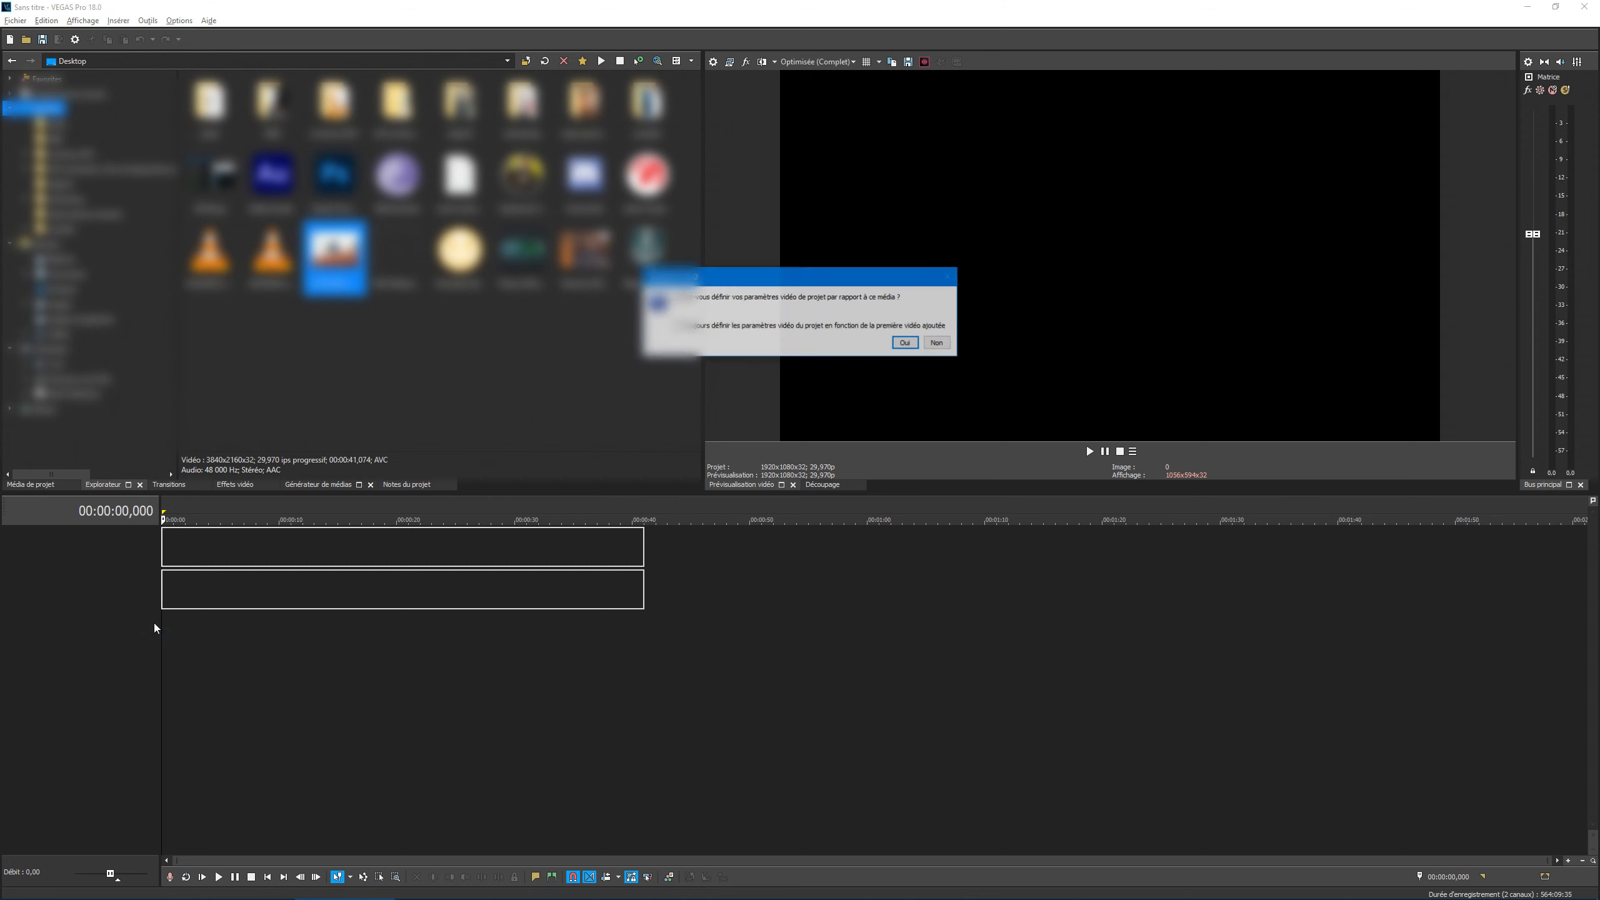
{"action": "left_click", "coordinate": [906, 344]}
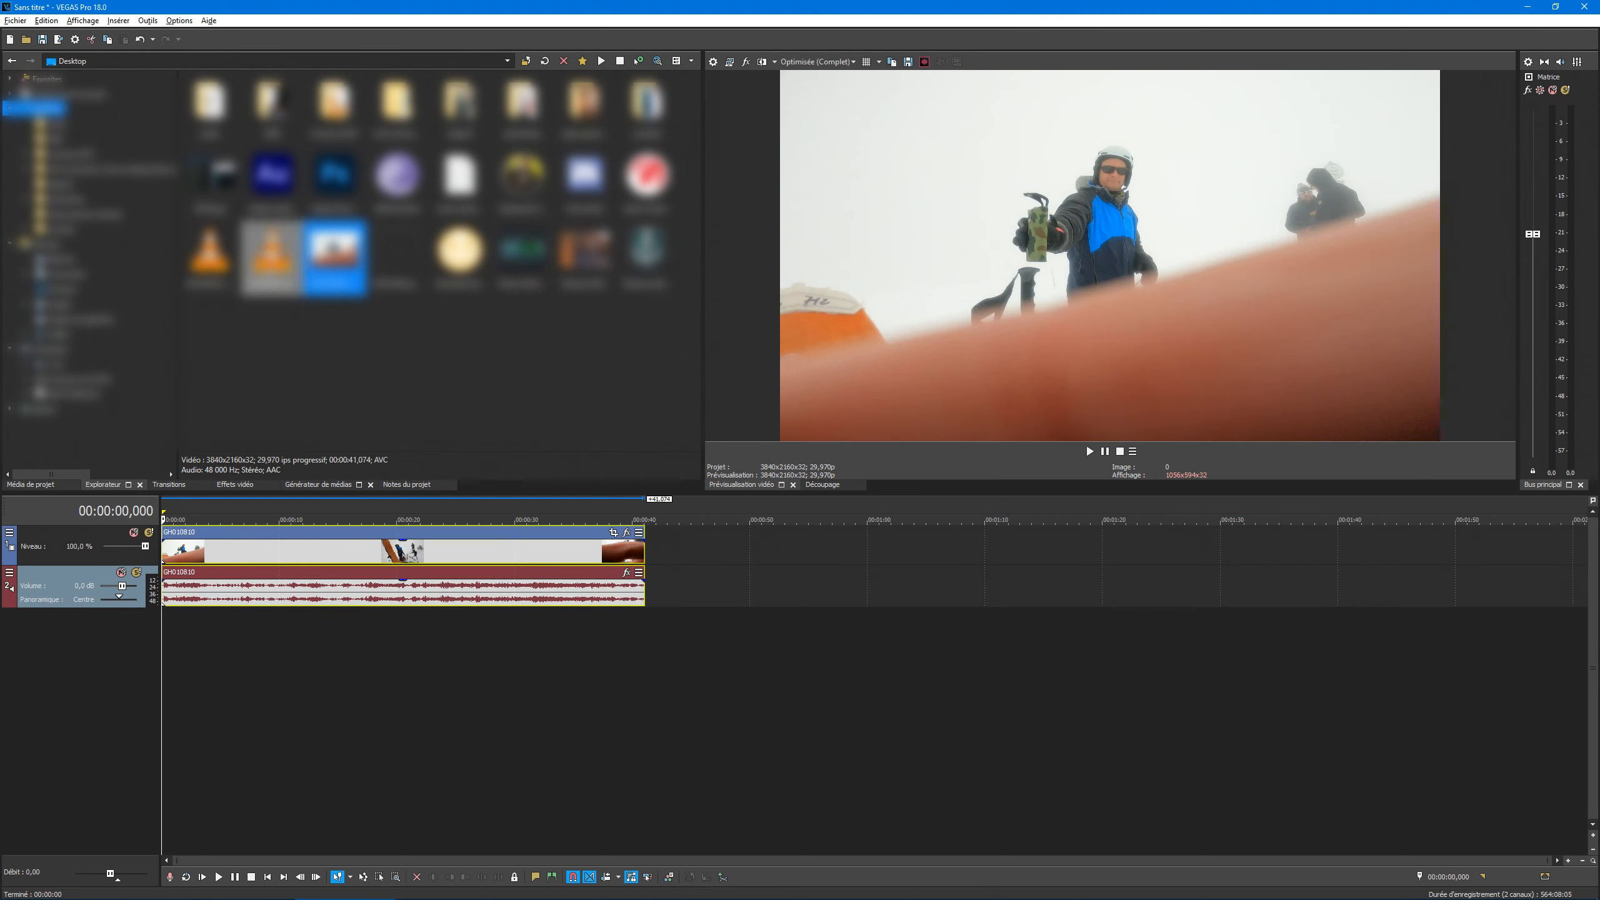
{"action": "left_click_drag", "start_coordinate": [215, 272], "coordinate": [183, 668]}
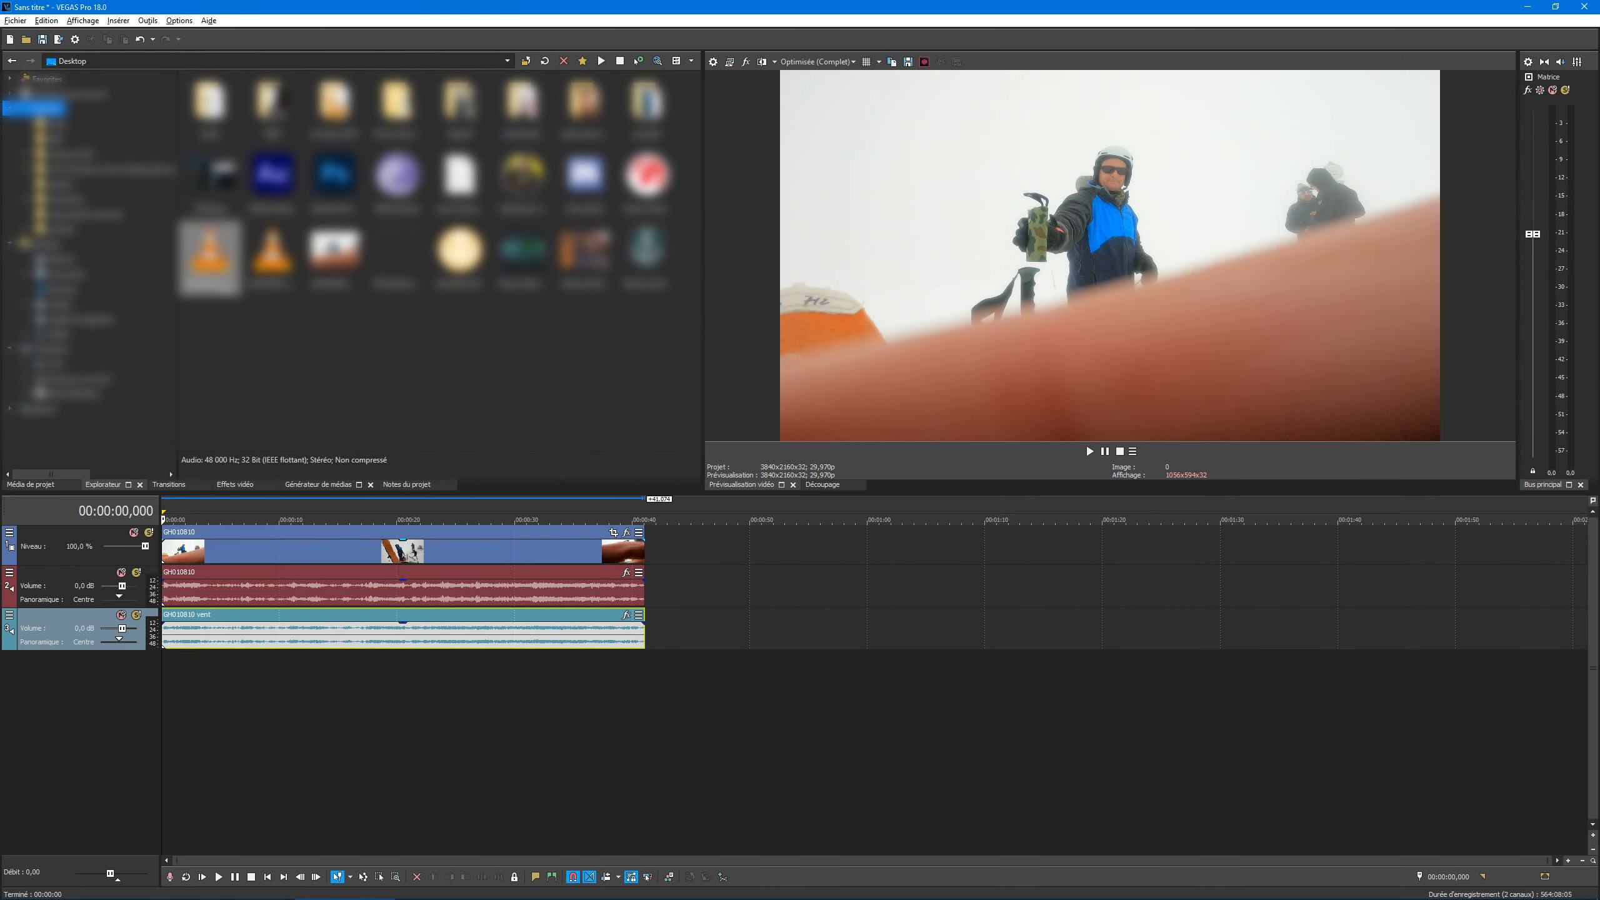
{"action": "left_click_drag", "start_coordinate": [271, 258], "coordinate": [167, 731]}
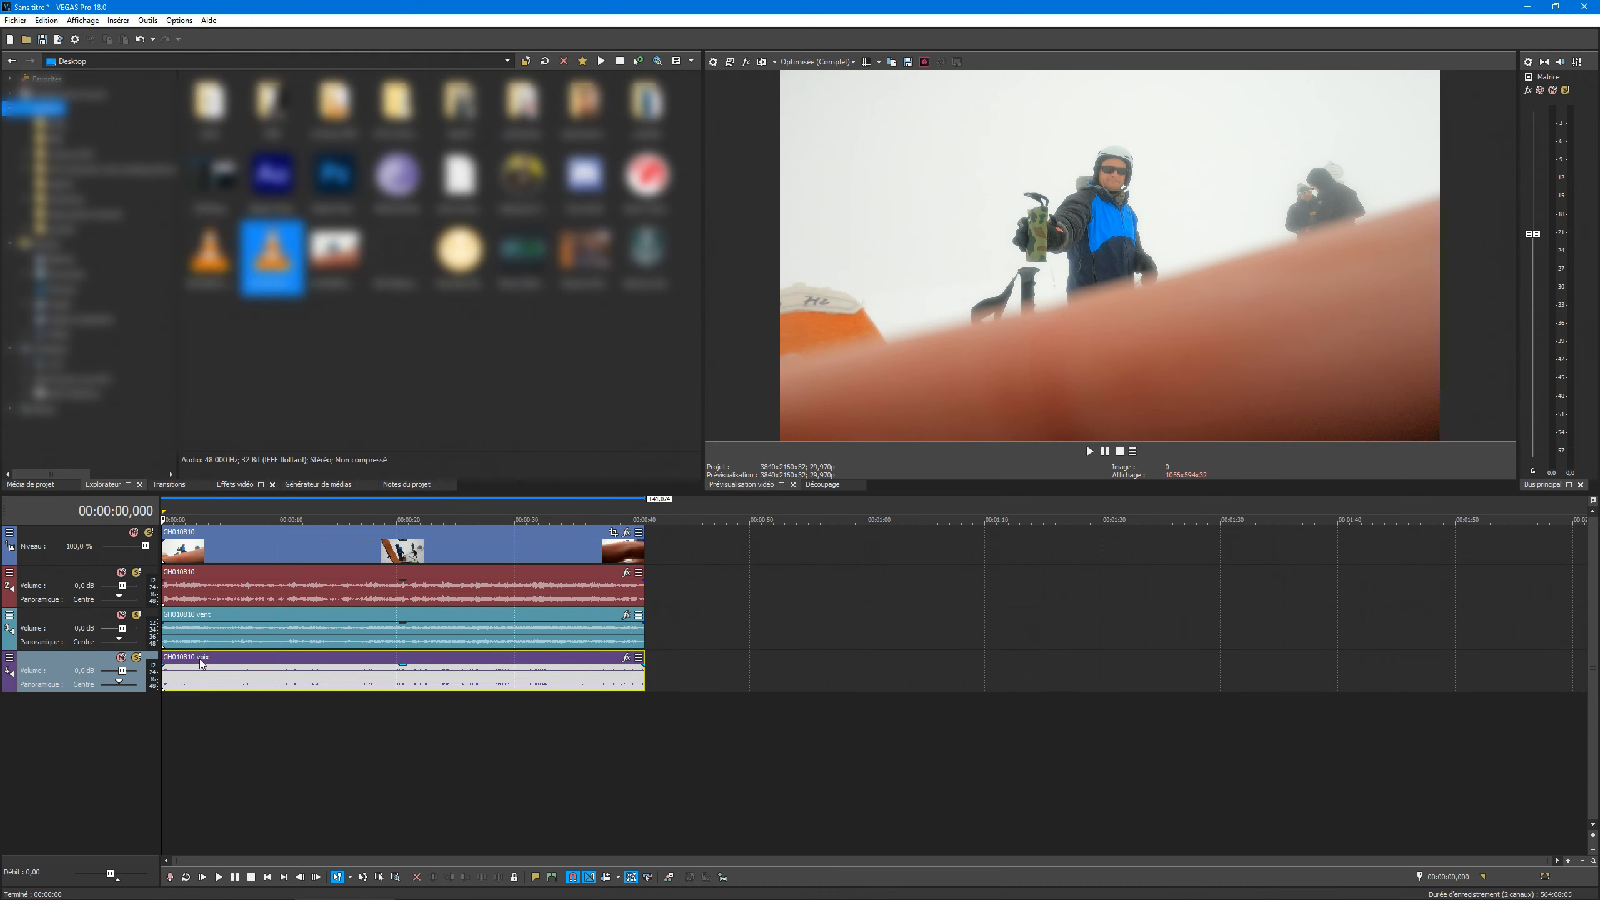
Step: Mute the original audio and vent tracks and play the beginning of the voix track alone
{"action": "left_click", "coordinate": [121, 614]}
{"action": "left_click", "coordinate": [122, 572]}
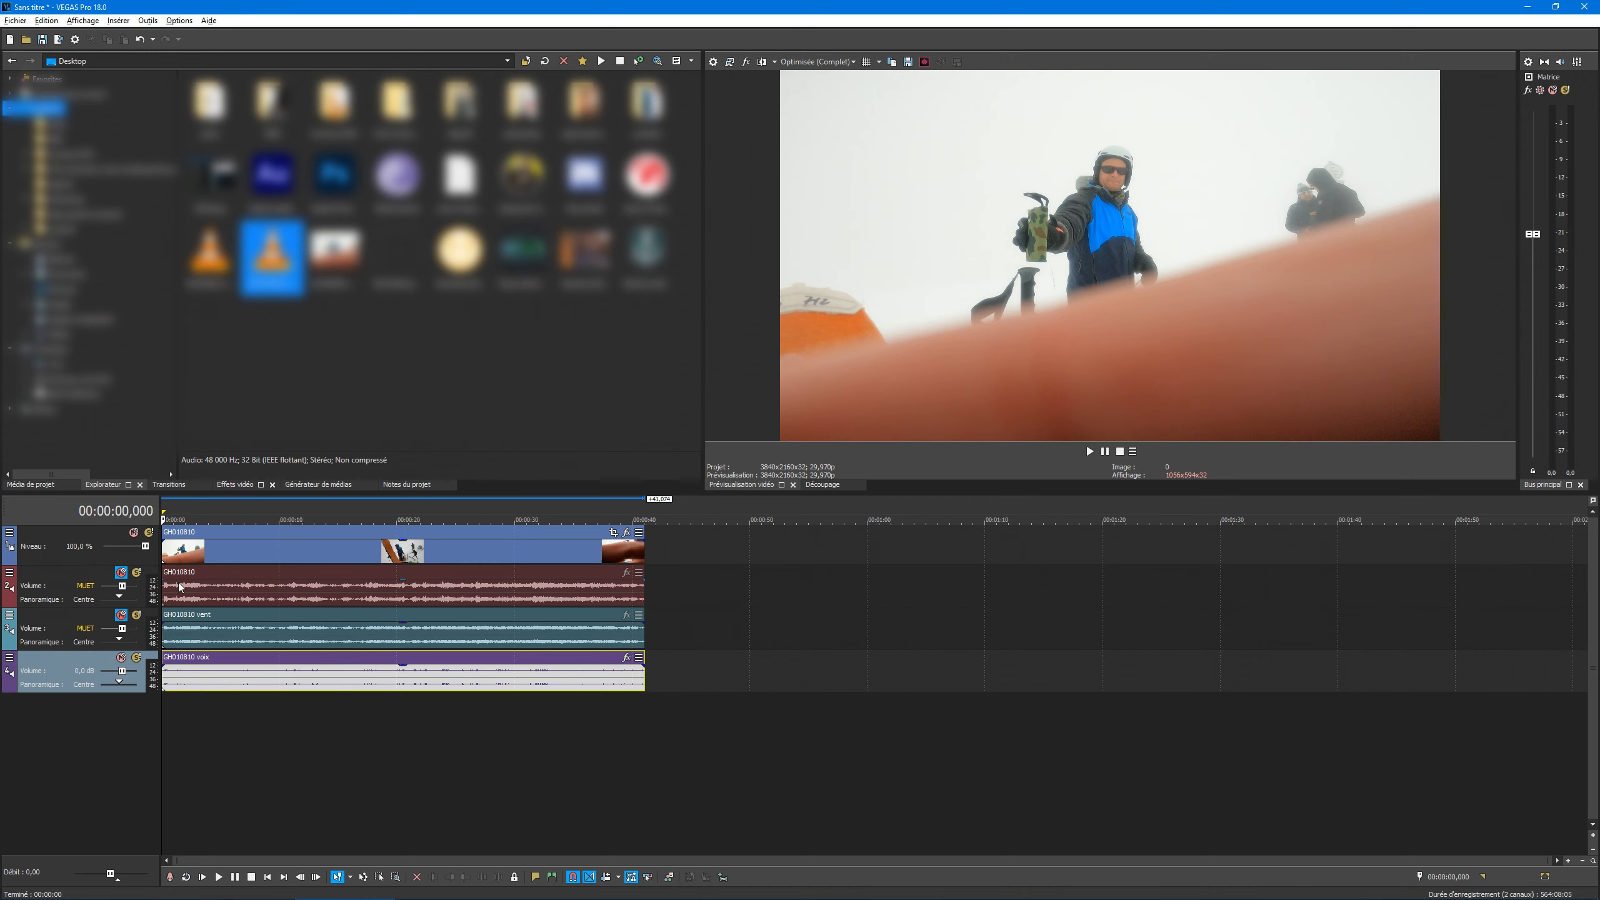
{"action": "left_click", "coordinate": [166, 703]}
{"action": "key", "text": "space"}
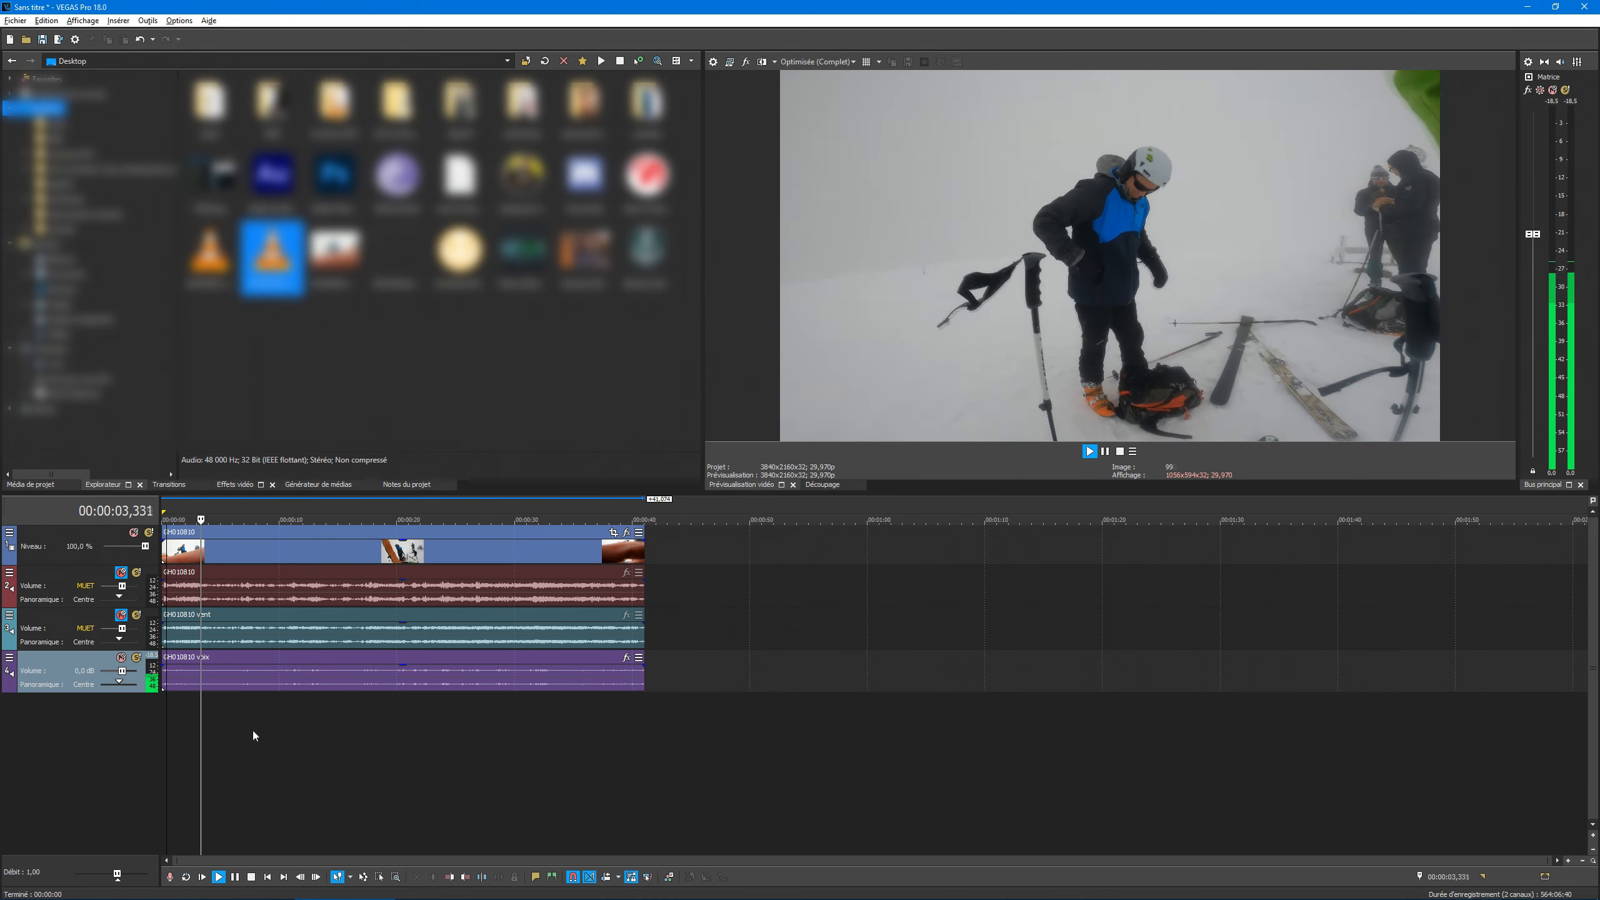
{"action": "key", "text": "space"}
Step: Mute the voix track, unmute the vent track and play the beginning of the wind audio alone
{"action": "left_click", "coordinate": [121, 658]}
{"action": "left_click", "coordinate": [121, 615]}
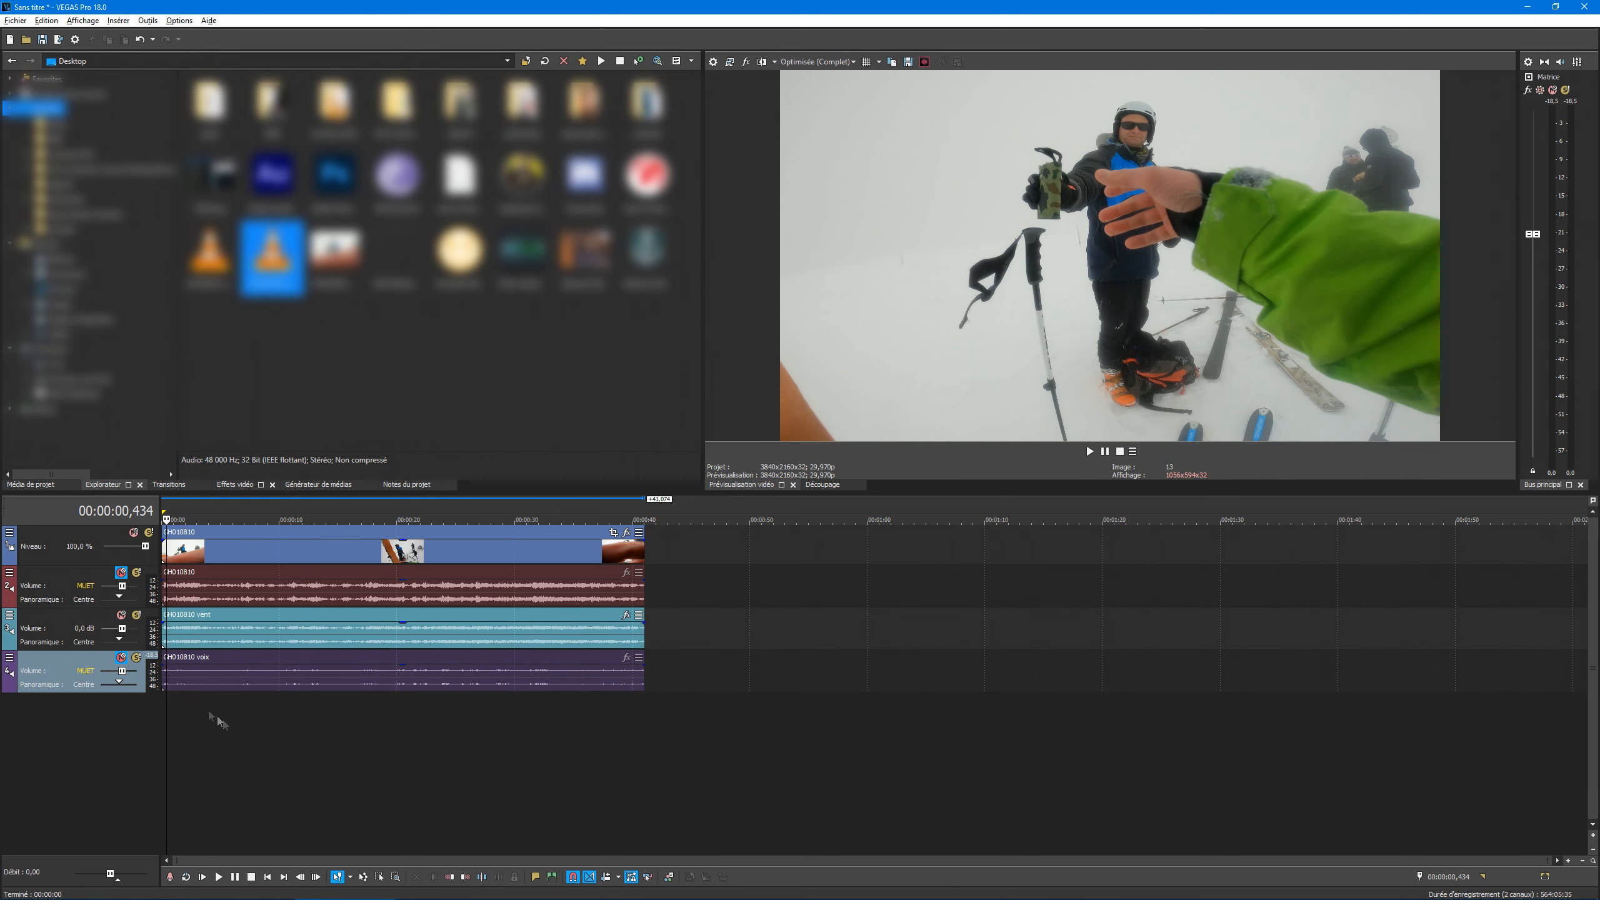
{"action": "key", "text": "space"}
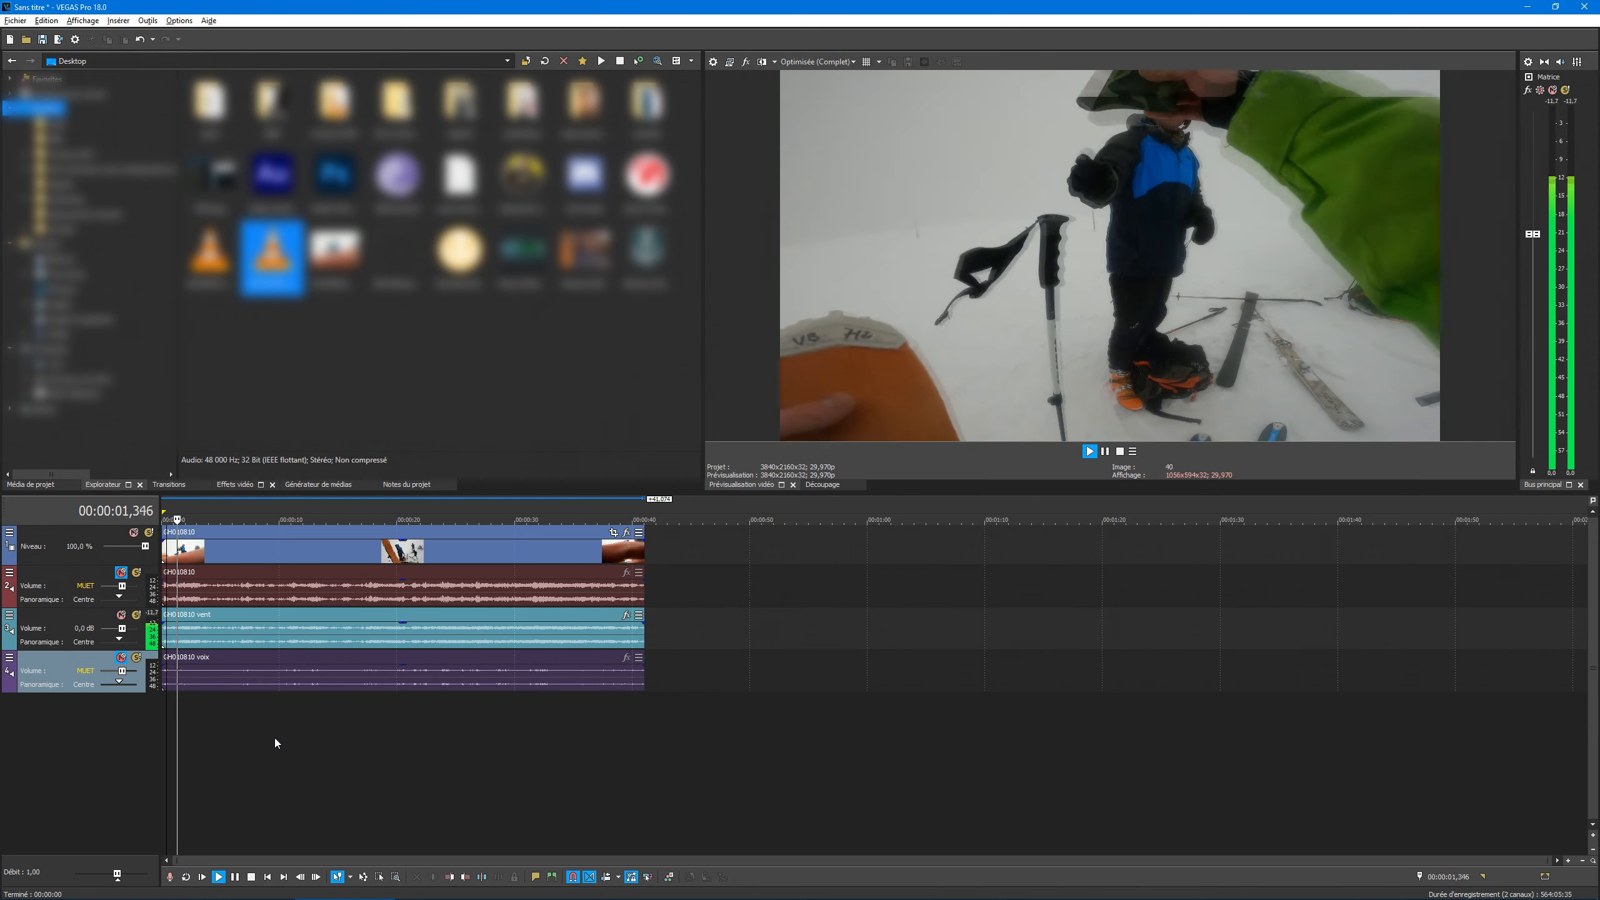
{"action": "key", "text": "space"}
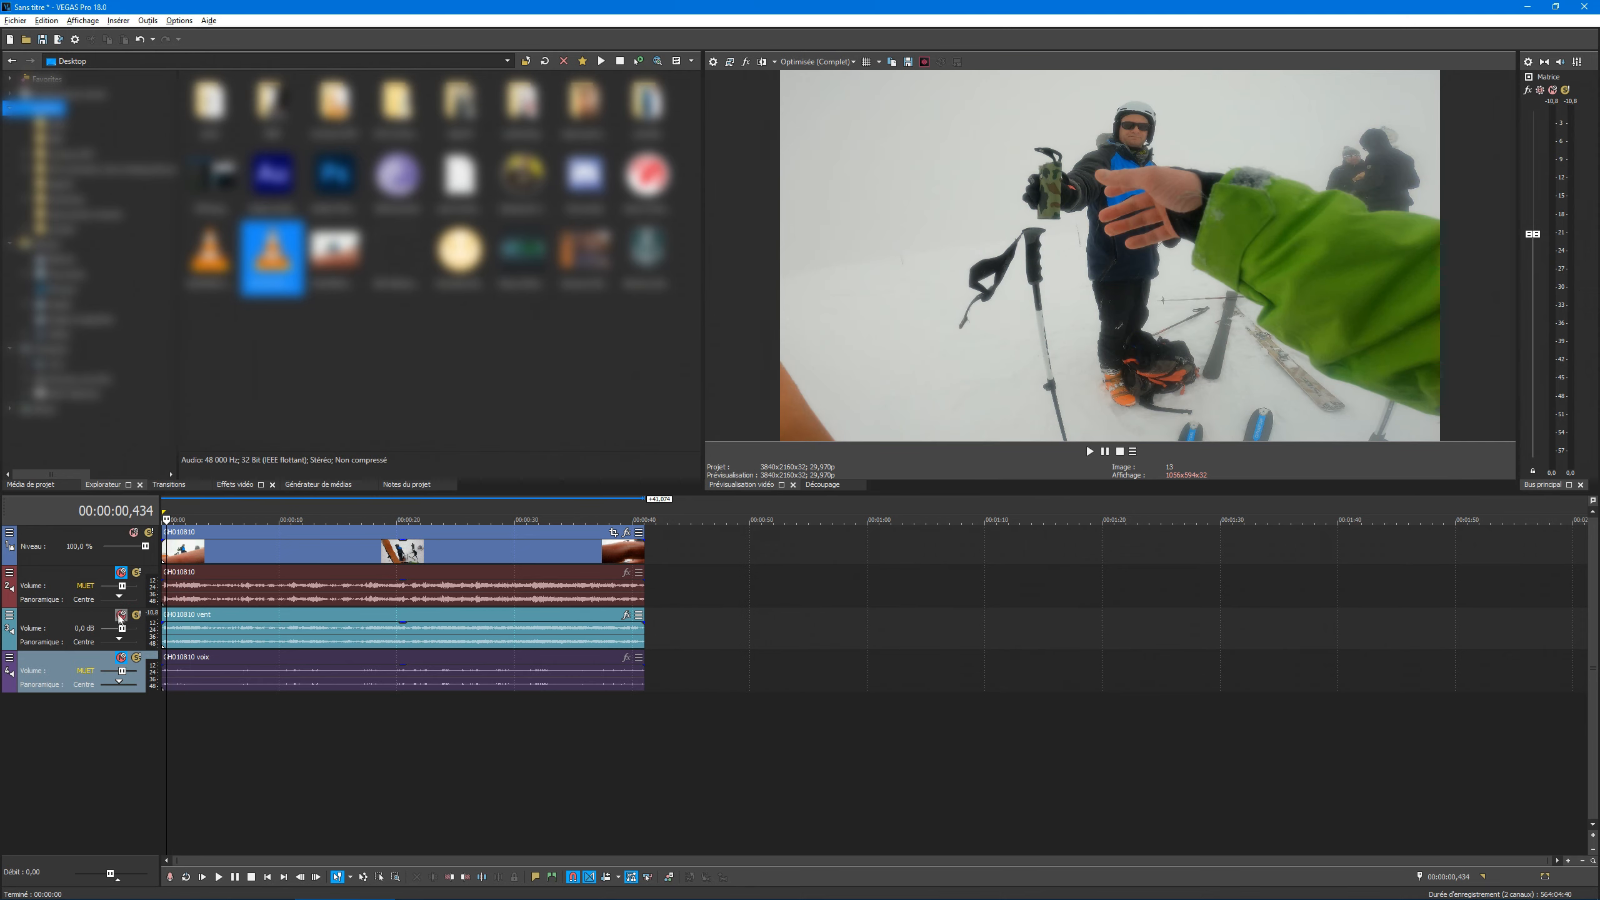
Step: Mute the vent track, unmute the video's original audio track and play its beginning for comparison
{"action": "left_click", "coordinate": [121, 615]}
{"action": "left_click", "coordinate": [122, 572]}
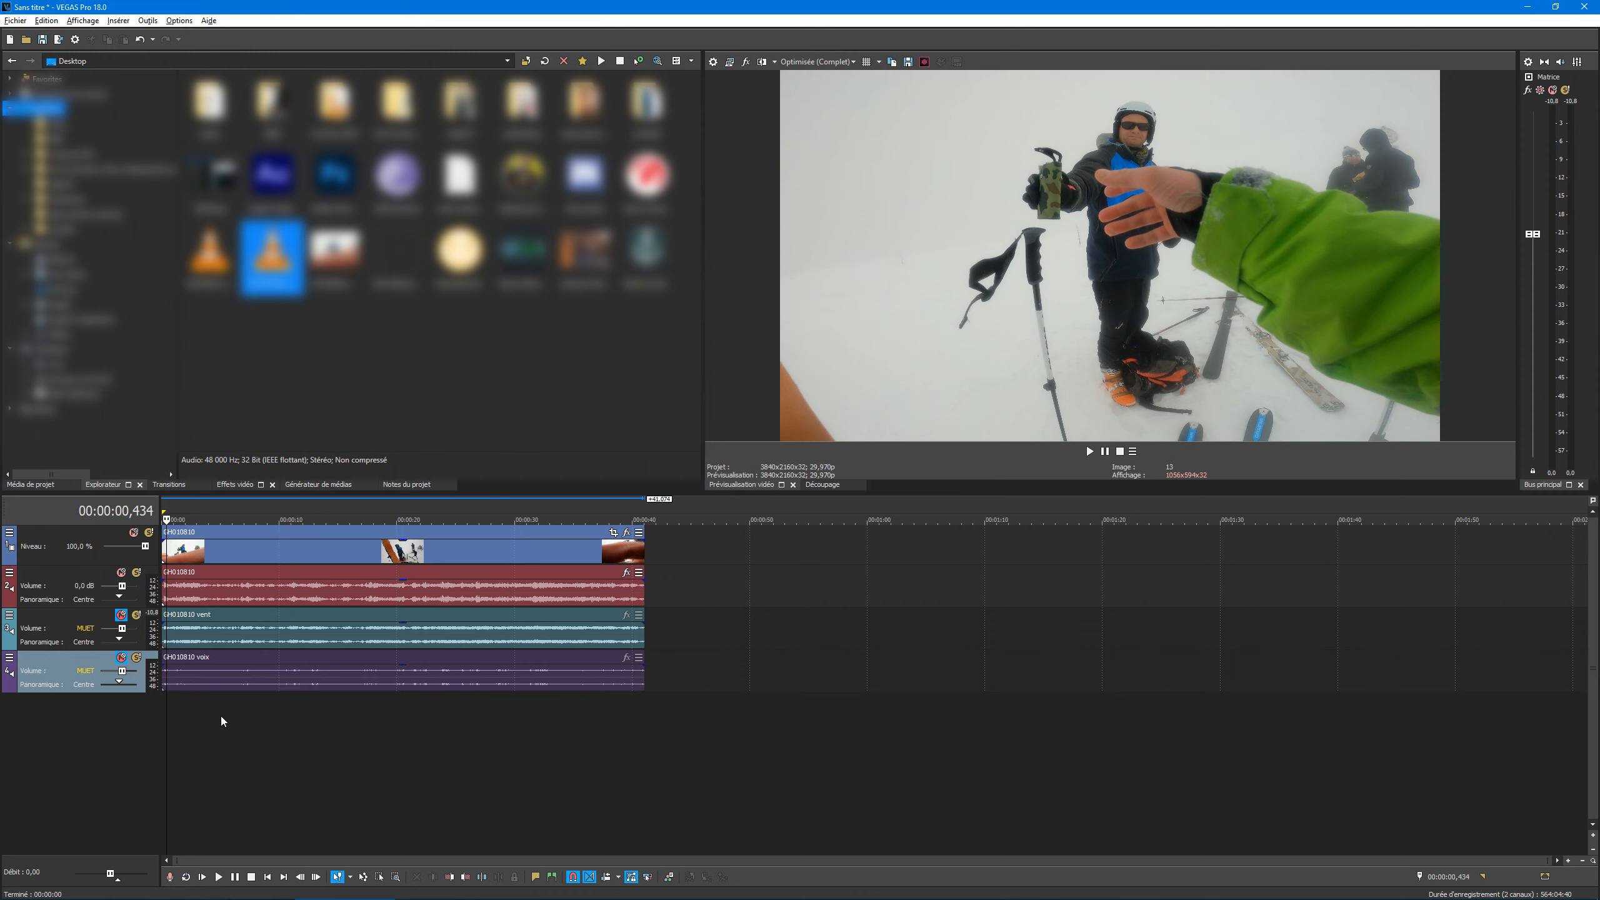
{"action": "key", "text": "space"}
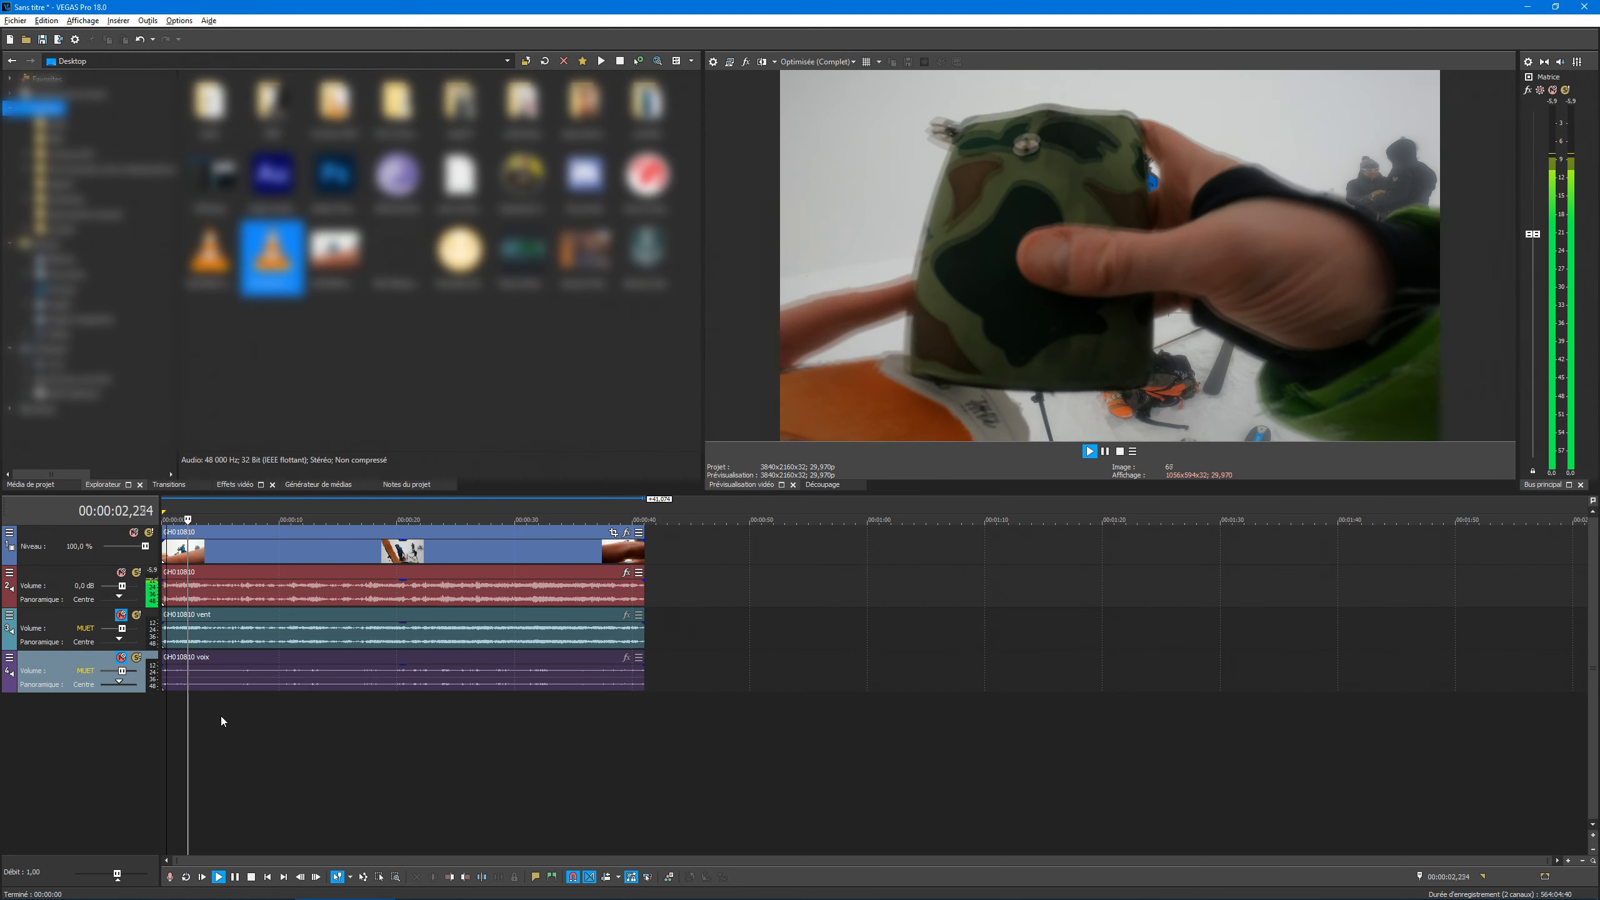
{"action": "key", "text": "space"}
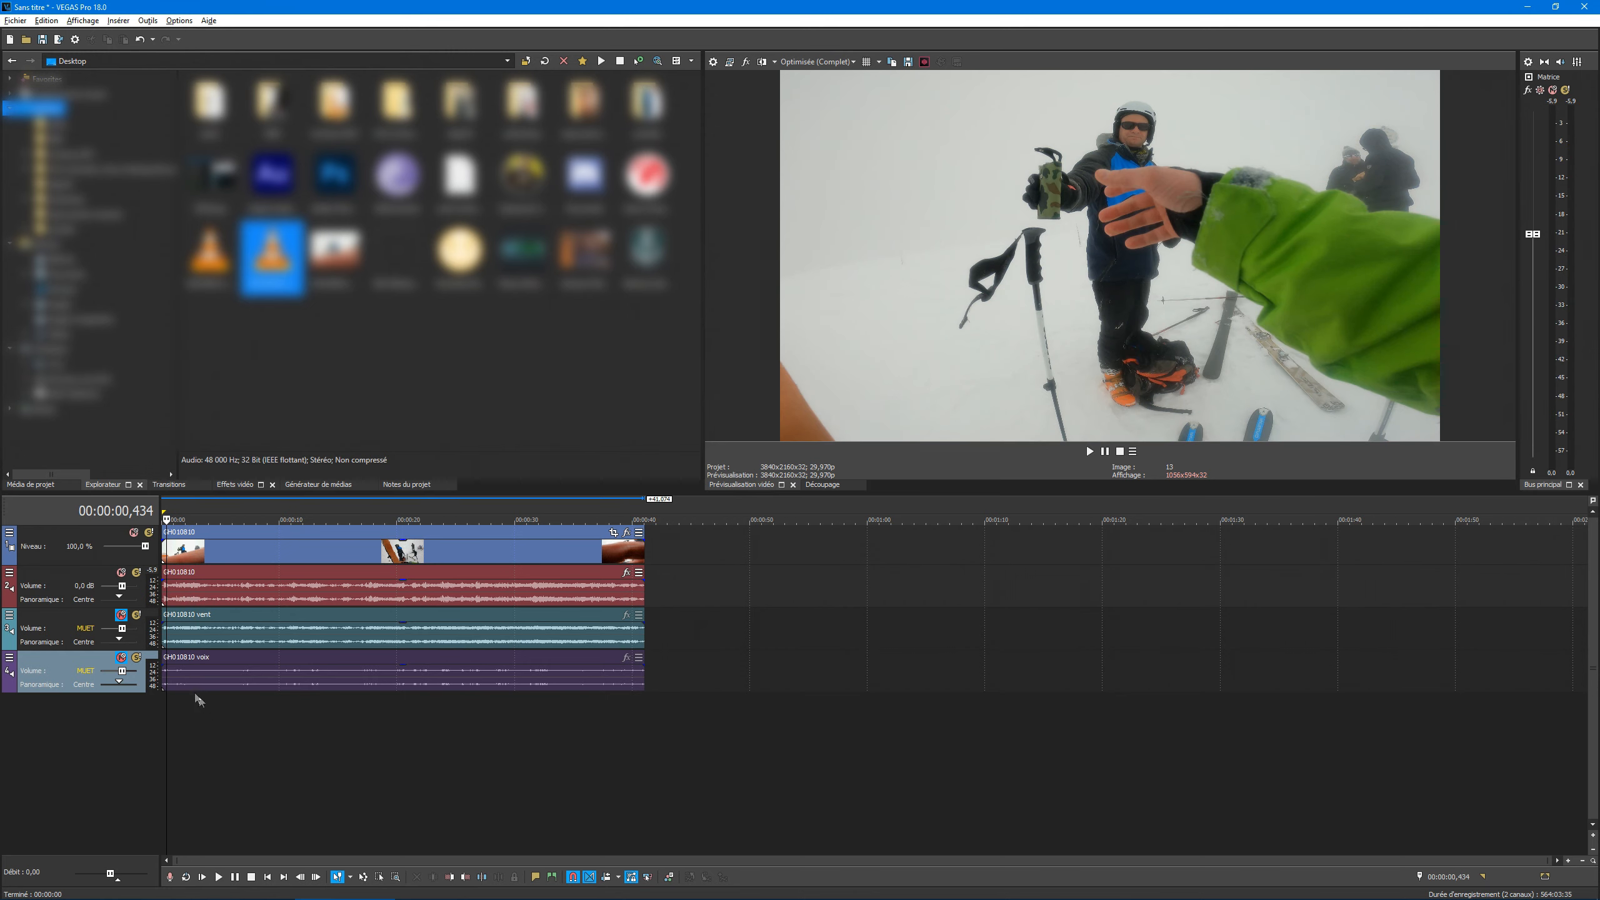
Step: Mute the original audio track and unmute both the vent and voix tracks
{"action": "left_click", "coordinate": [122, 574]}
{"action": "left_click", "coordinate": [121, 615]}
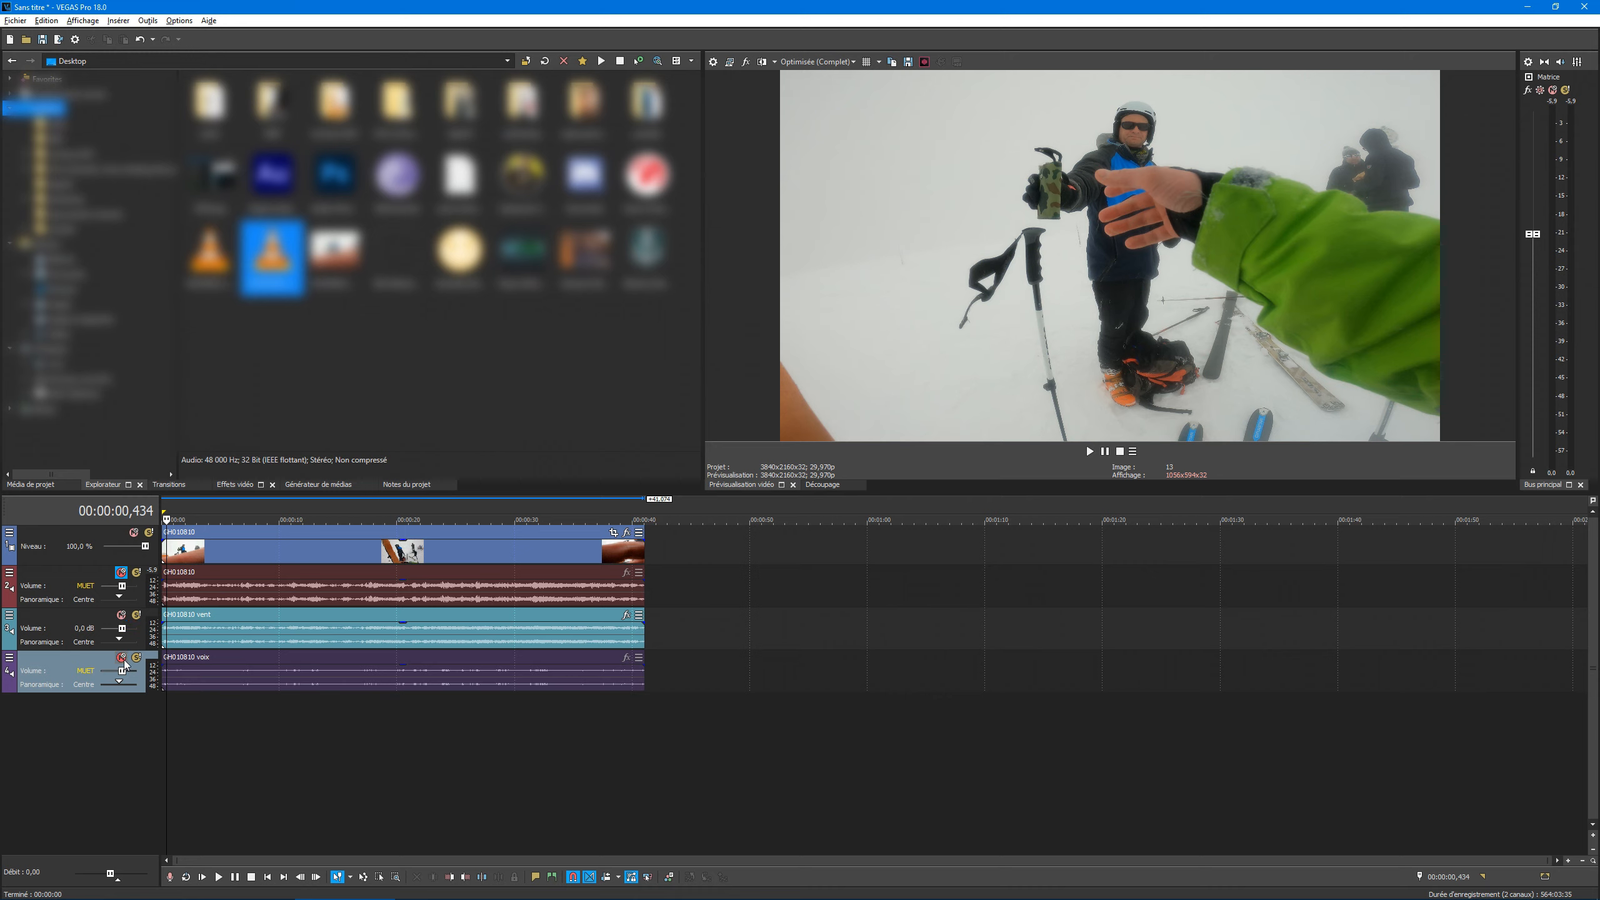
{"action": "left_click", "coordinate": [122, 658]}
Step: Lower the vent clip's gain to about -18.4 dB and listen to its mix with the voix clip from near the beginning
{"action": "left_click_drag", "start_coordinate": [402, 623], "coordinate": [408, 647]}
{"action": "key", "text": "space"}
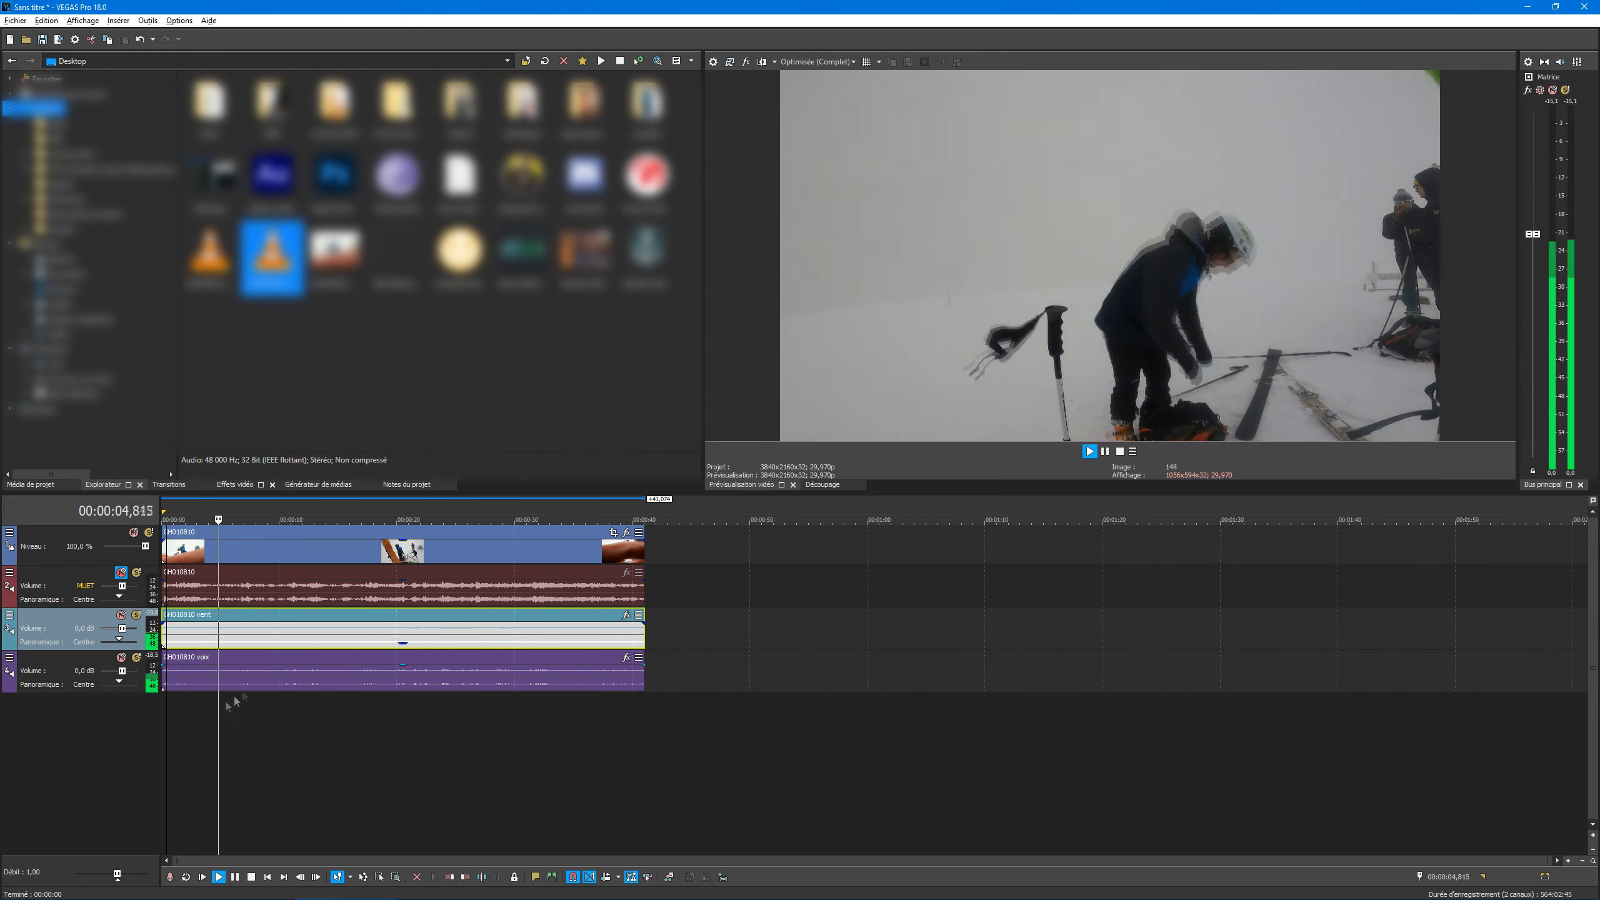
{"action": "left_click", "coordinate": [173, 716]}
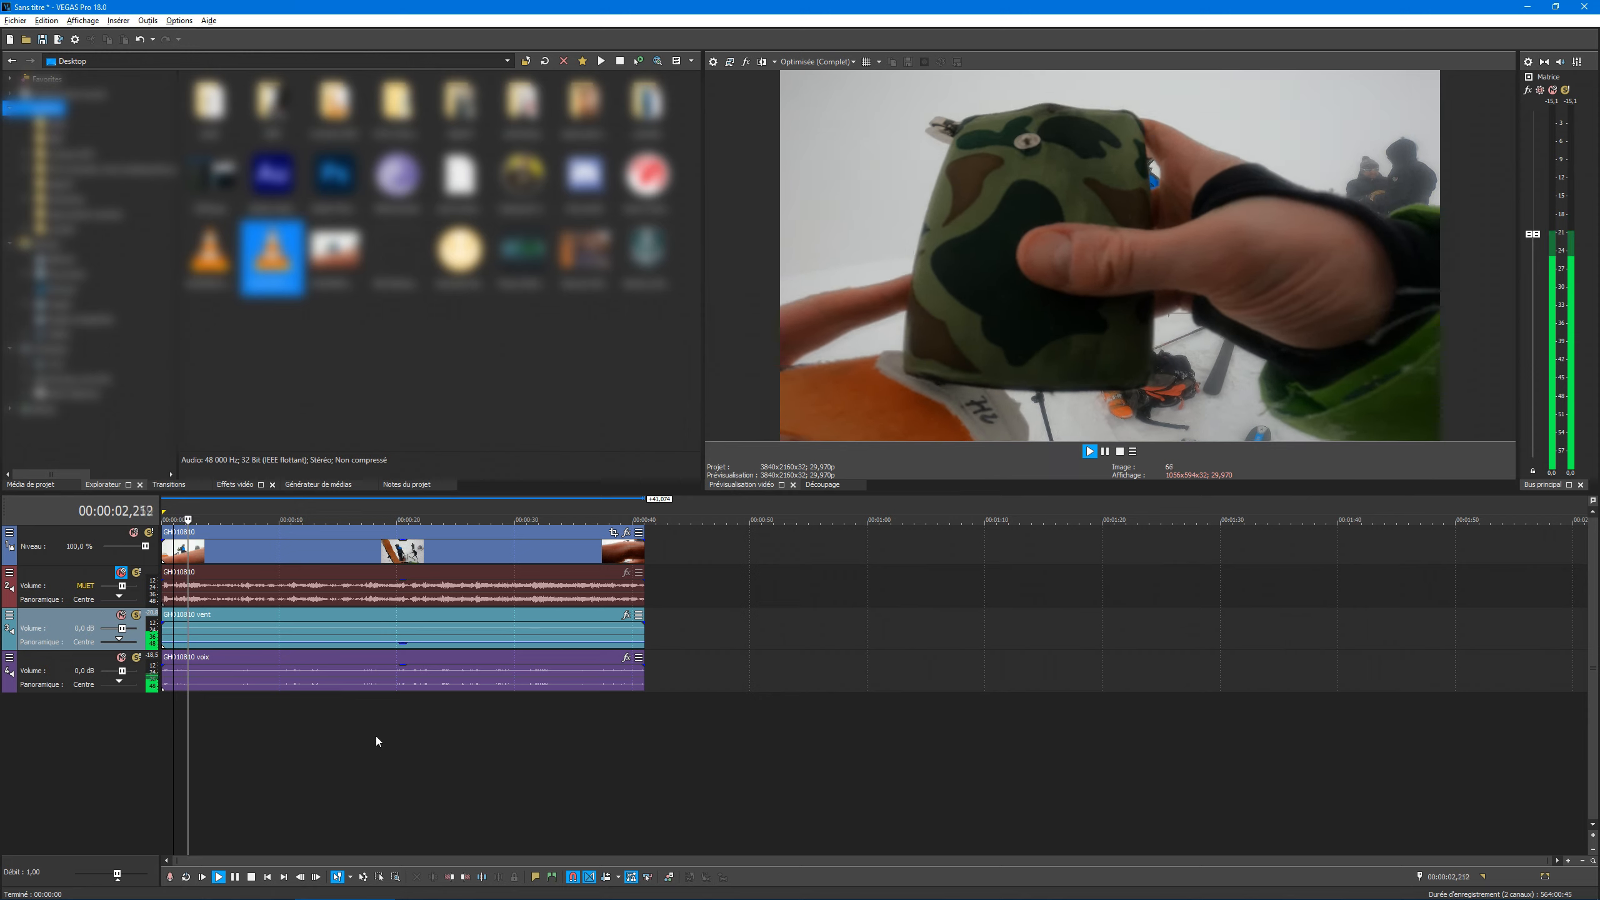
{"action": "left_click", "coordinate": [408, 650]}
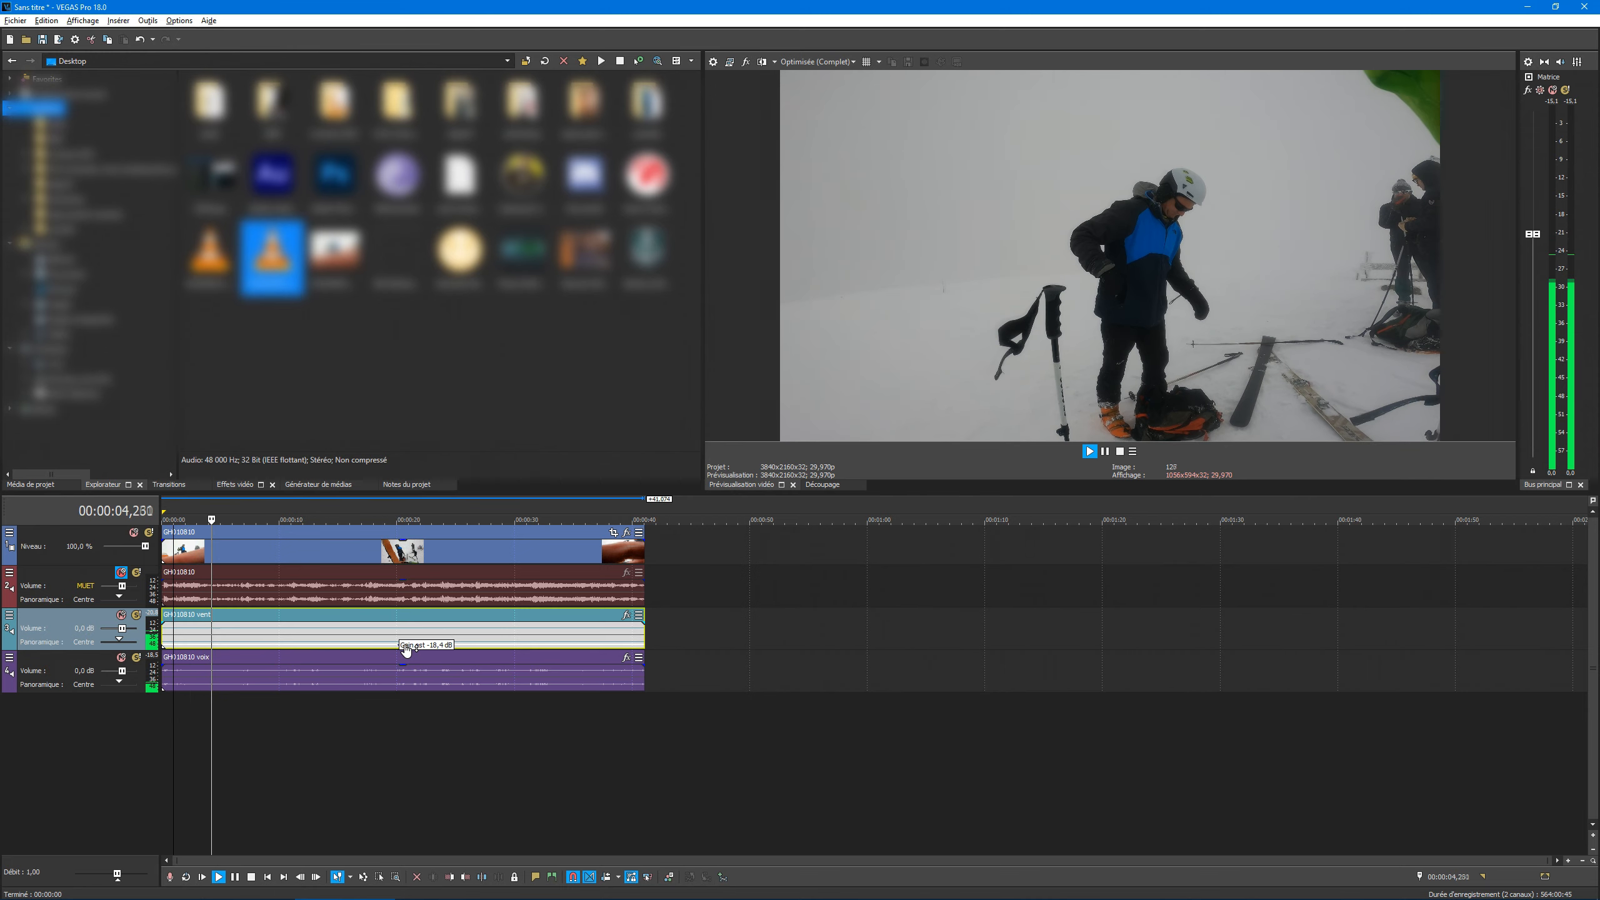